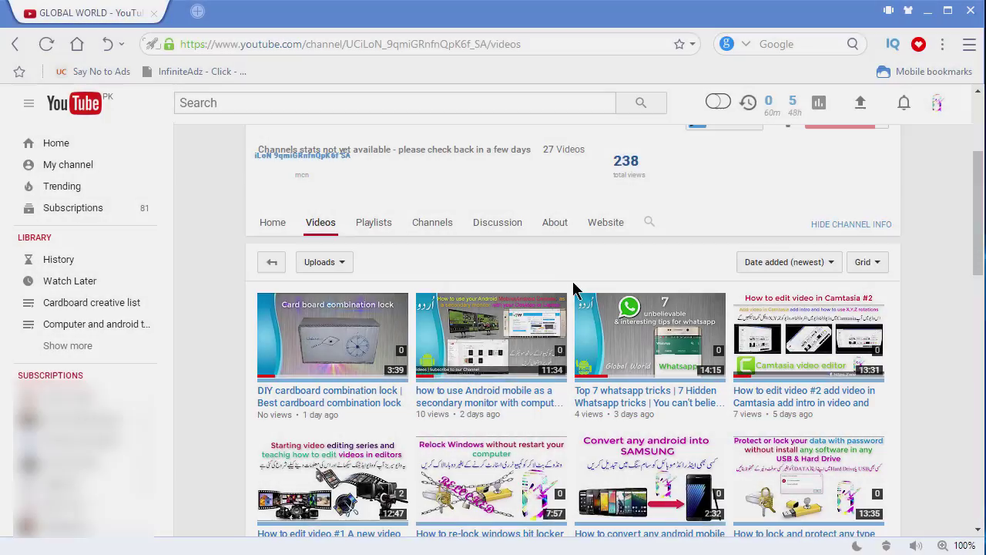
Look over the YouTube channel's videos page and switch to the untitled Camtasia project.
scroll(573, 281, up, 1)
scroll(573, 282, up, 1)
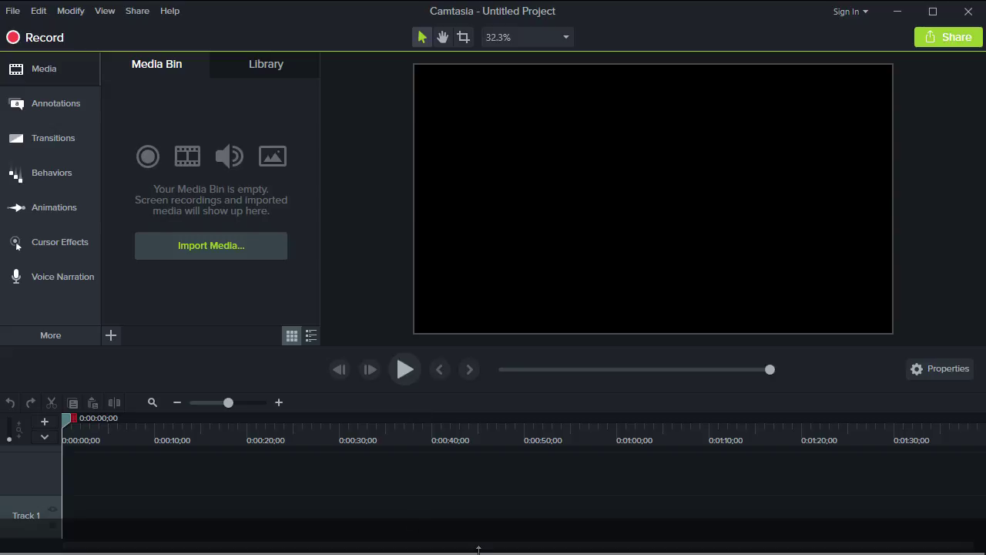
key(alt+Tab)
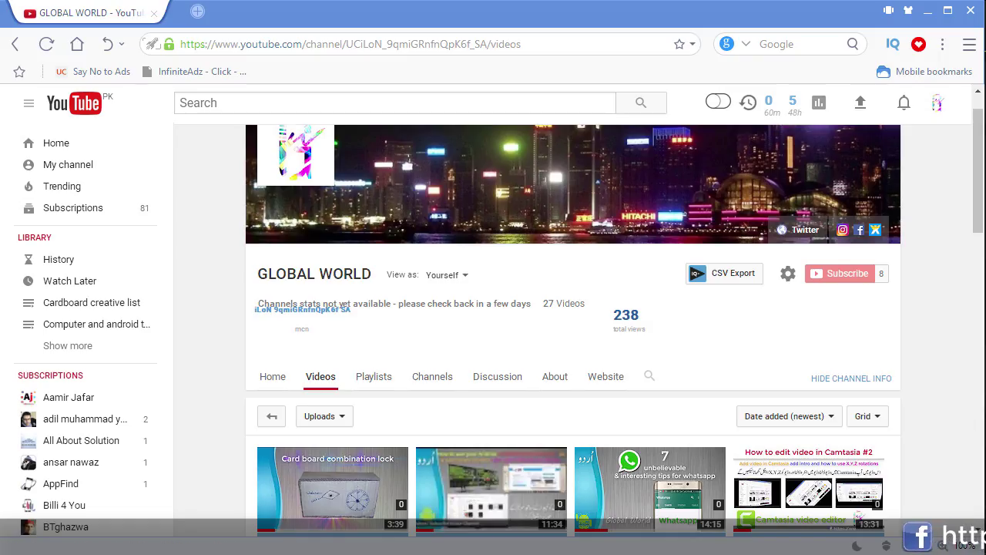
key(alt+Tab)
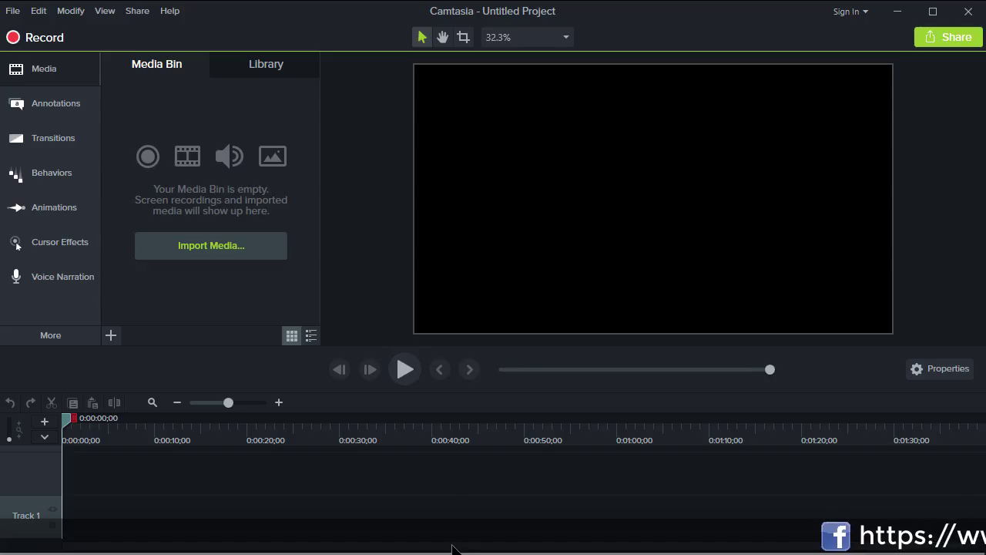
drag(452, 549, 451, 554)
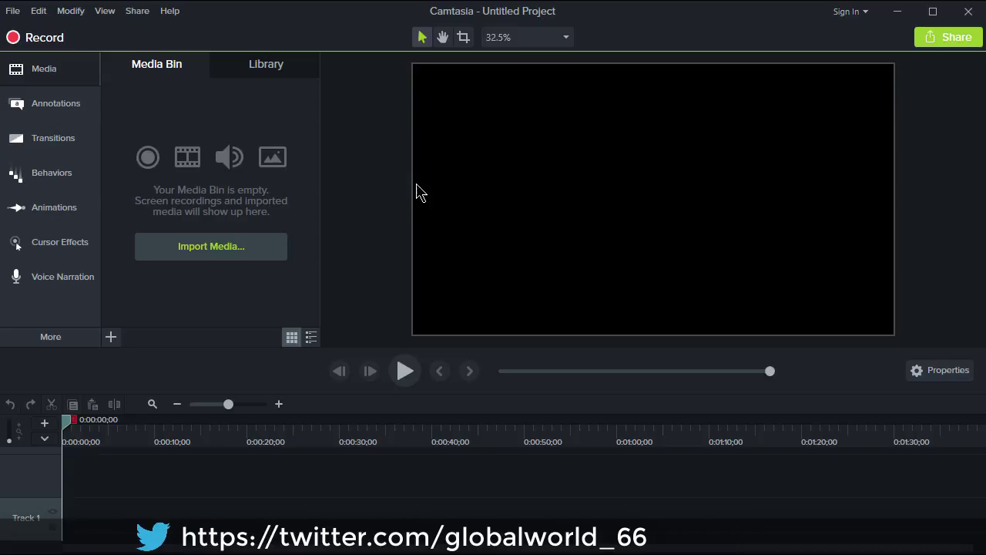
Import the grey brushed-metal image 7d2ba662c717b6b26c20d60a0e036fc6 from the Desktop's "images]" folder into the project media.
click(270, 258)
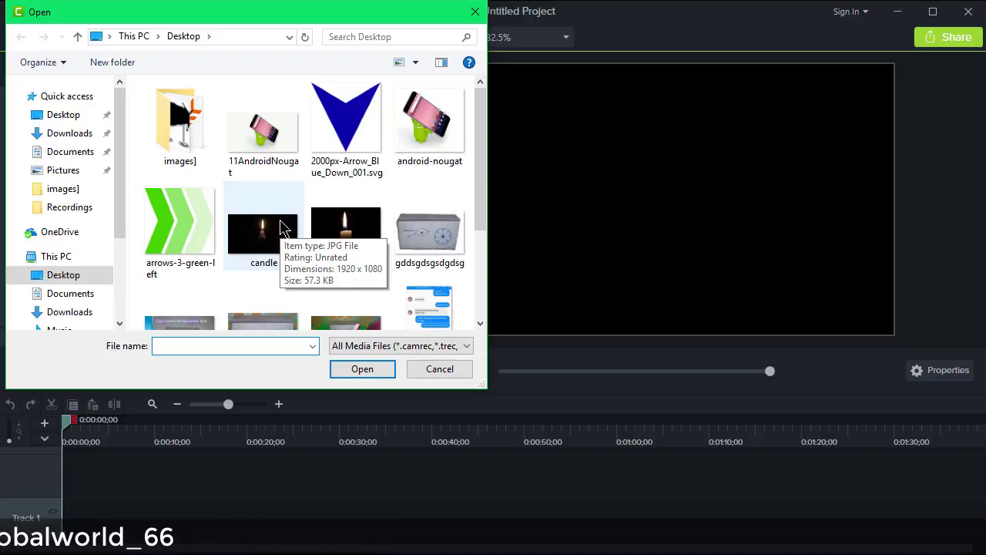
double_click(199, 134)
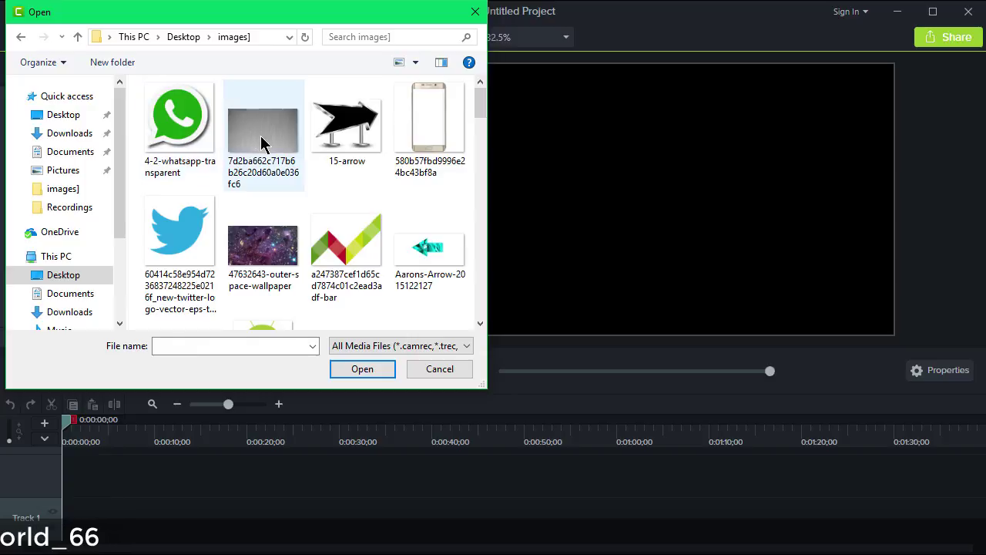
click(261, 143)
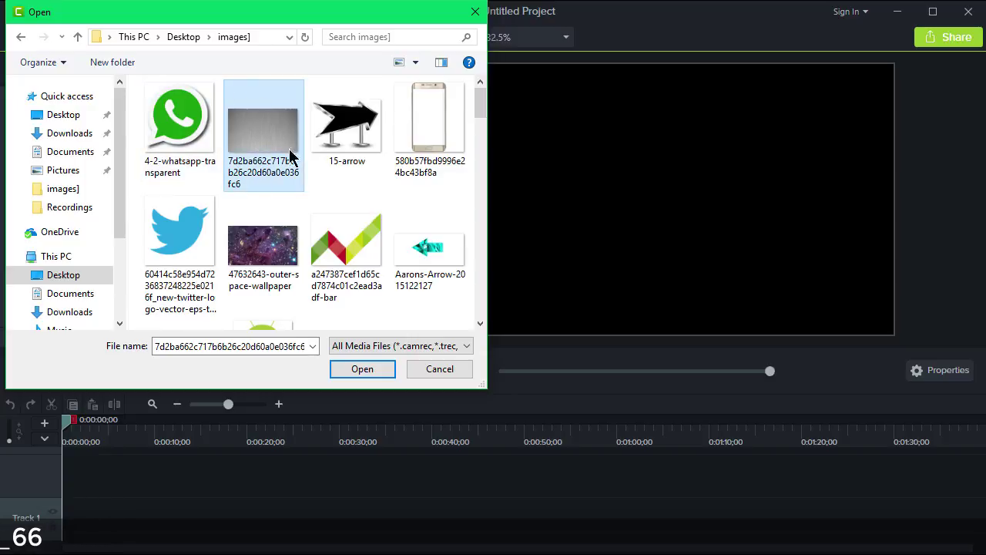
double_click(246, 147)
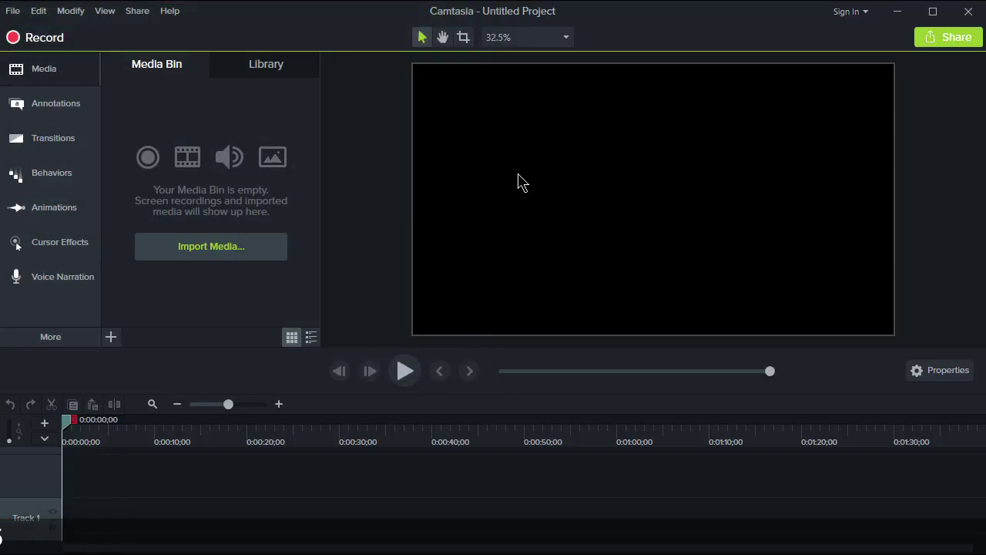
Place the brushed-metal image on the canvas and stretch its edges to fill the whole frame as the background.
drag(177, 137, 634, 208)
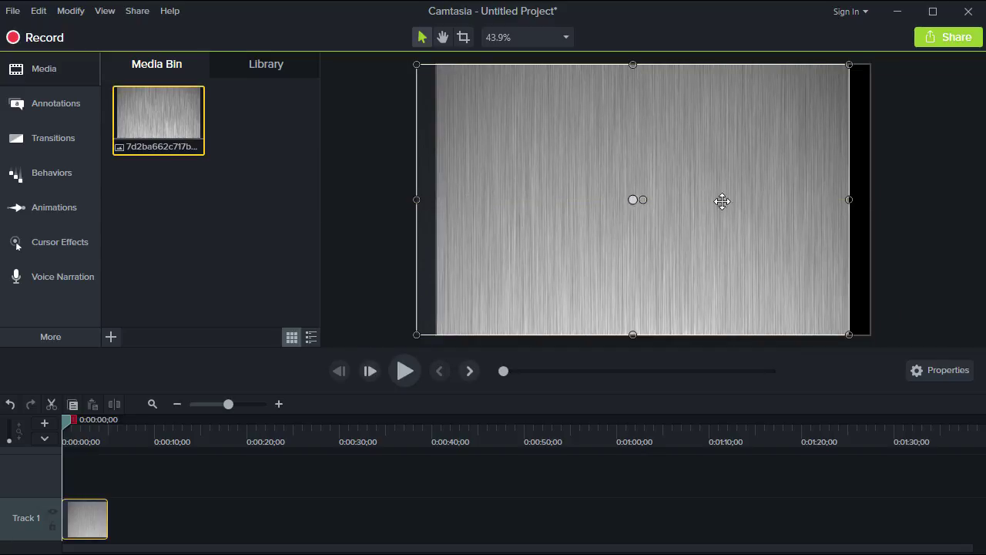
drag(850, 201, 871, 199)
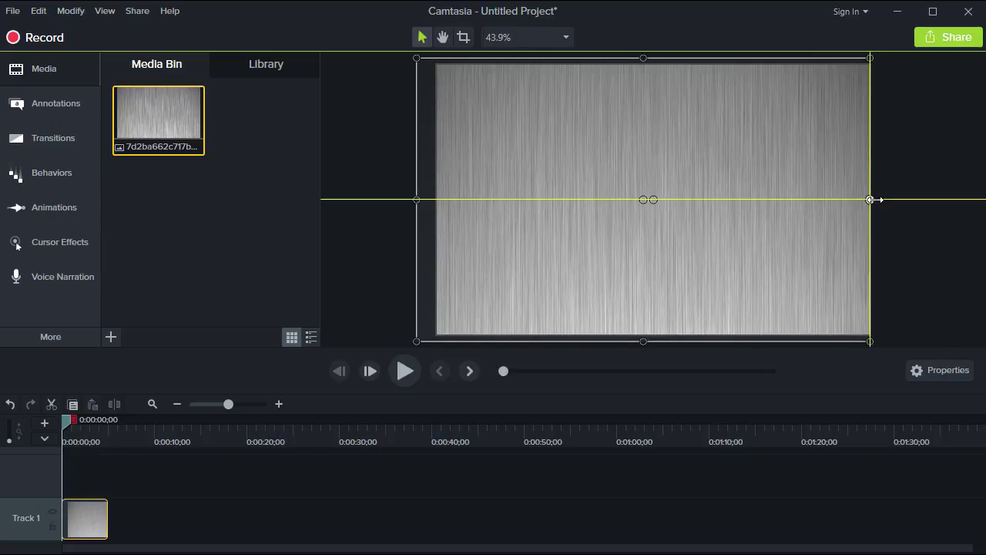
mouse_move(419, 200)
mouse_down()
mouse_move(398, 198)
mouse_move(437, 200)
mouse_up()
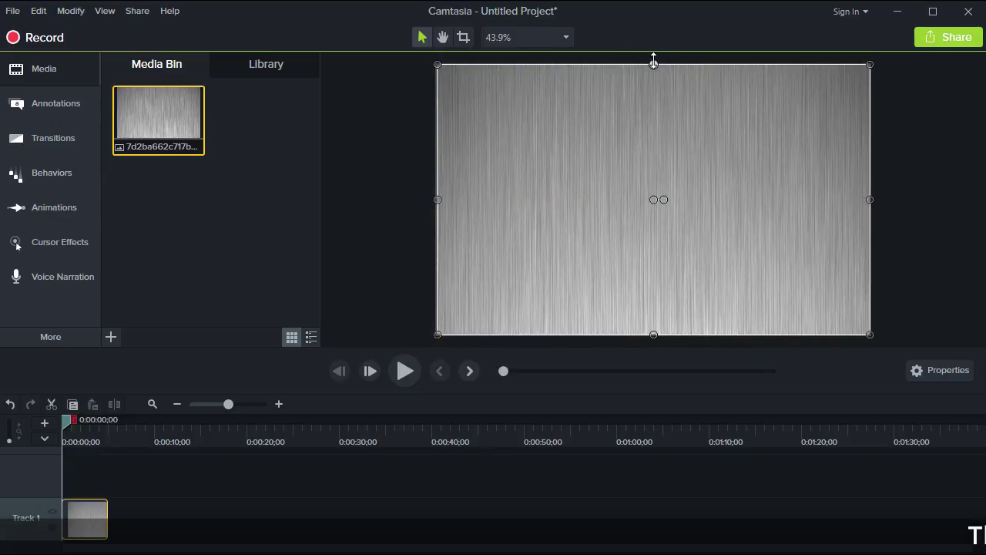
drag(653, 53, 653, 61)
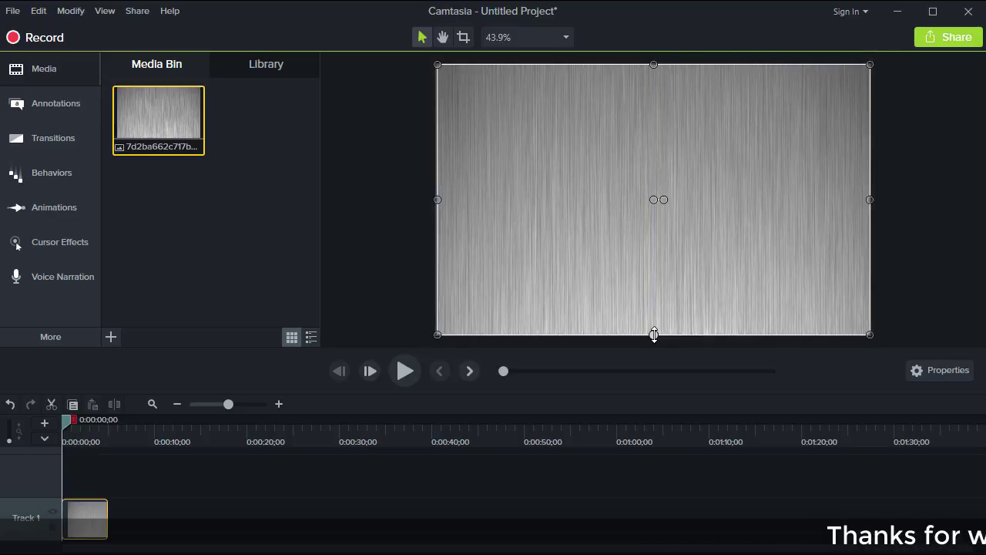
mouse_move(653, 336)
mouse_down()
mouse_move(655, 346)
mouse_move(654, 335)
mouse_up()
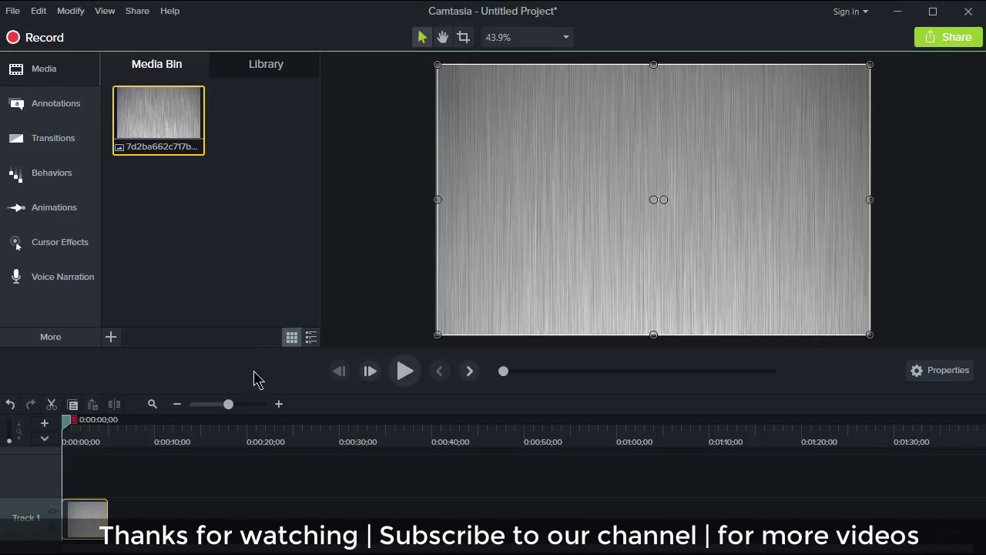
Import the blue wave image "header" from the "images]" folder into the project media.
click(279, 403)
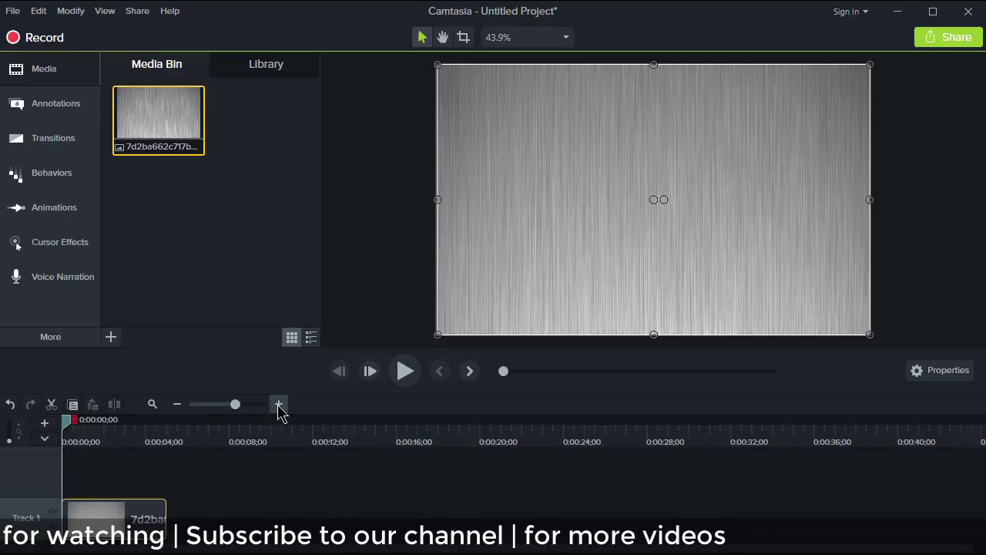
click(279, 404)
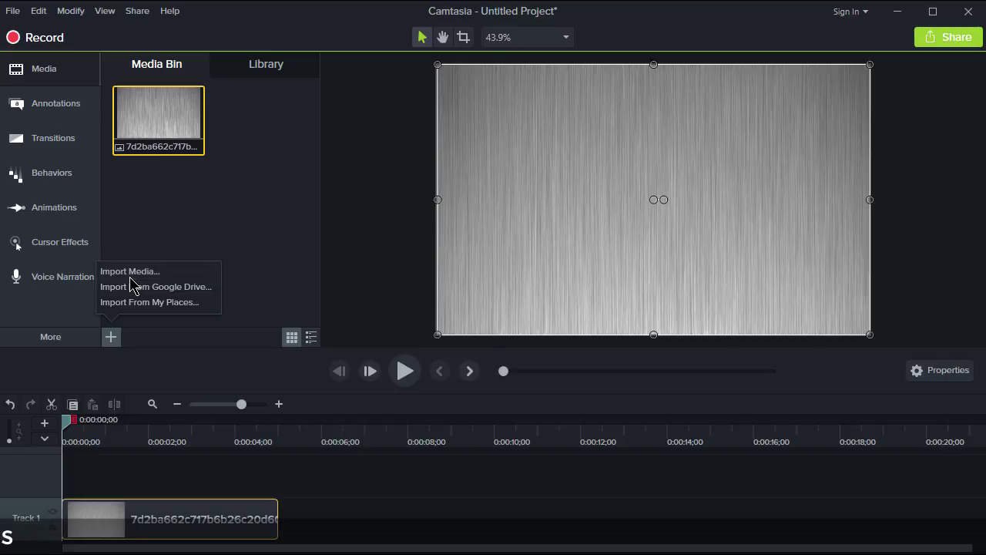
click(130, 273)
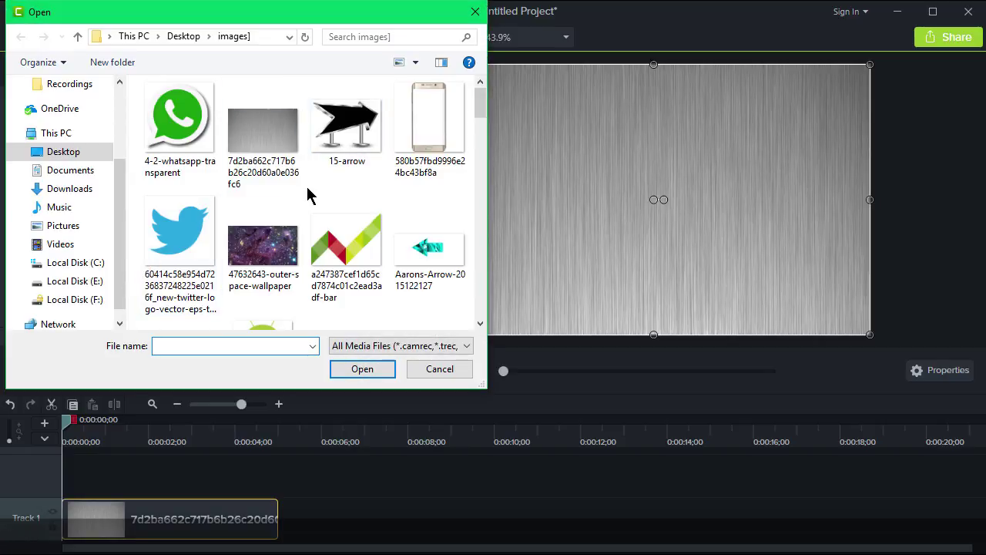
scroll(264, 189, down, 8)
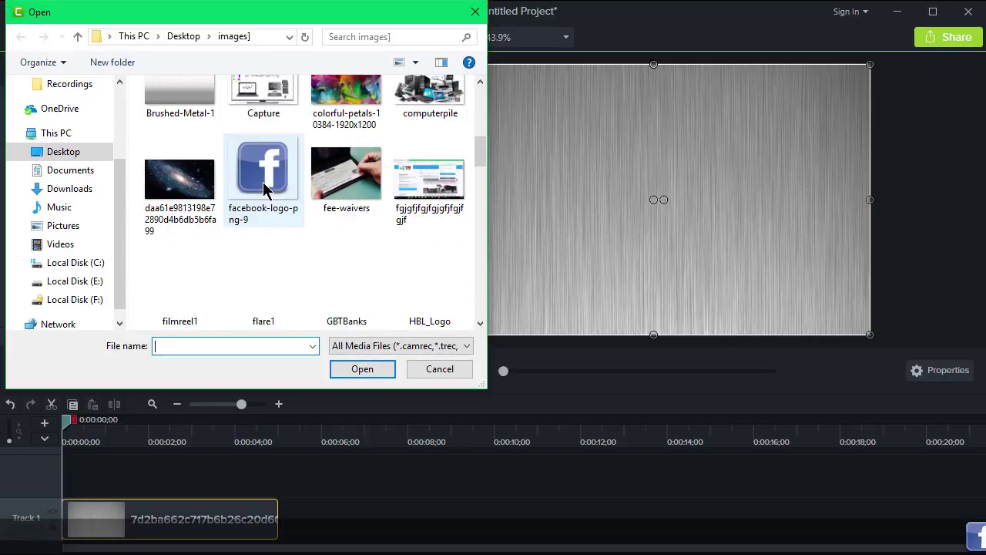
scroll(322, 207, down, 3)
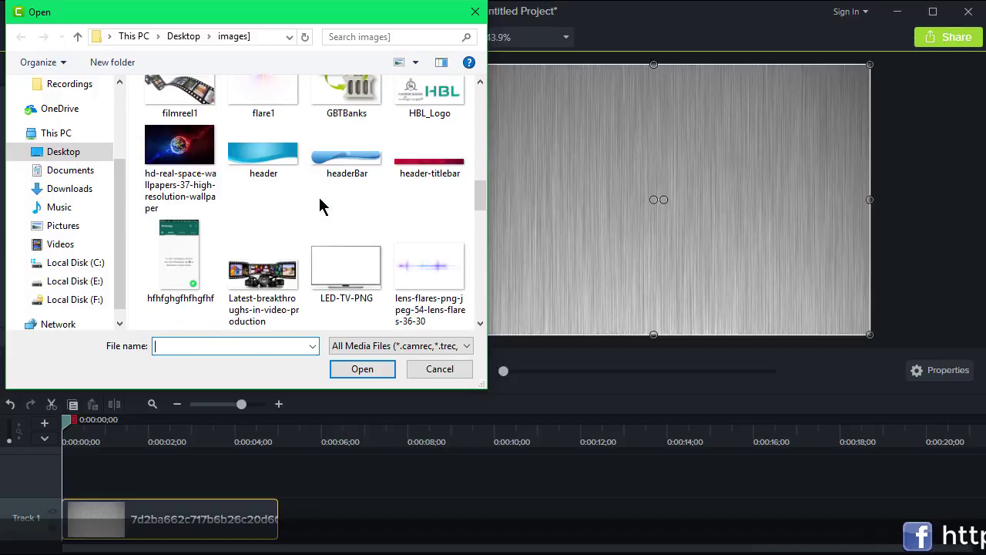
click(263, 156)
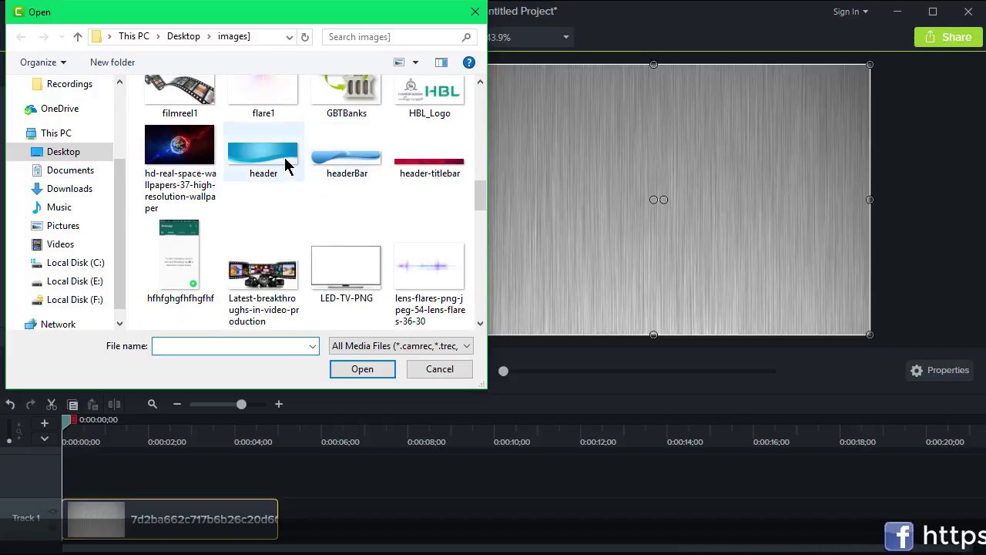
click(374, 373)
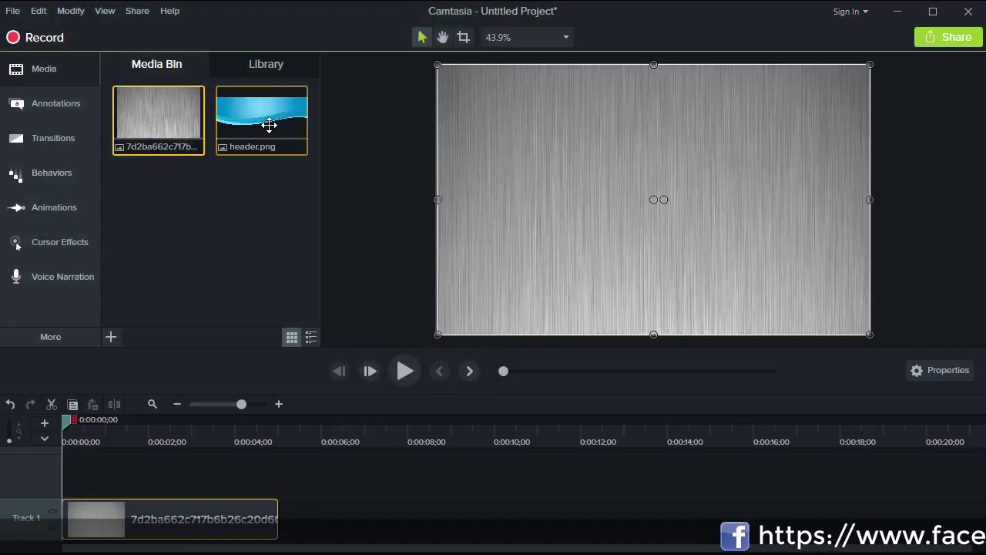
Add the header image over the metal background, rotate it upright and align it with the canvas's left edge.
drag(269, 124, 624, 191)
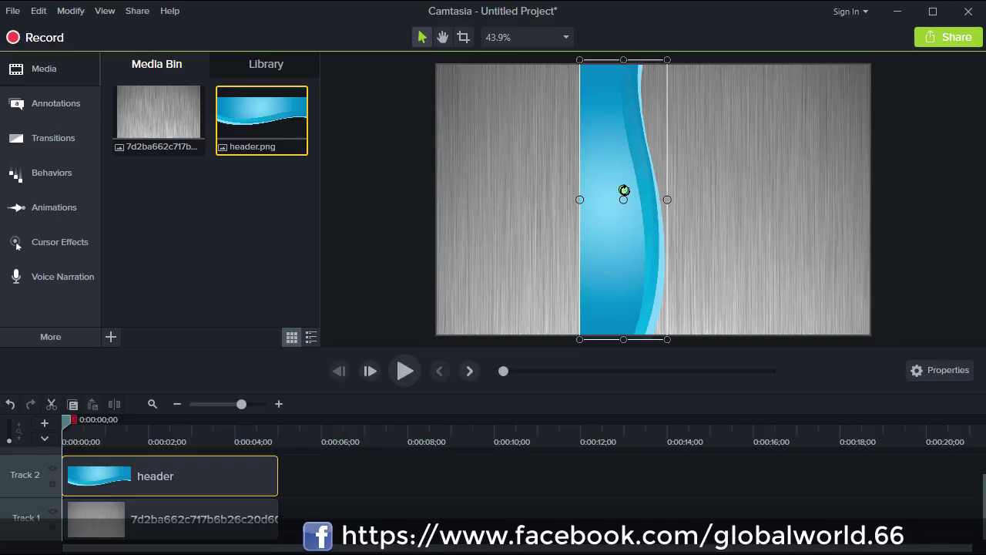
drag(625, 199, 481, 198)
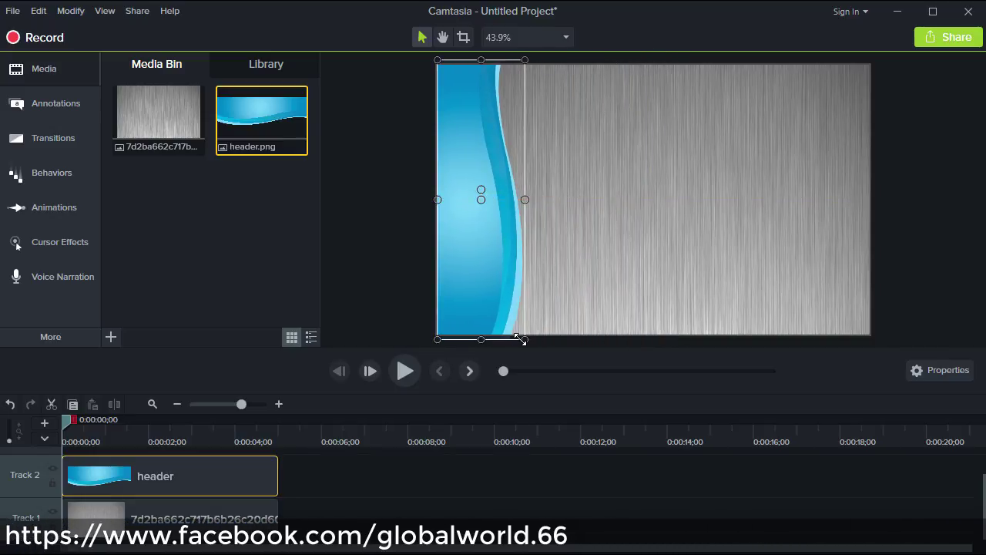
click(371, 262)
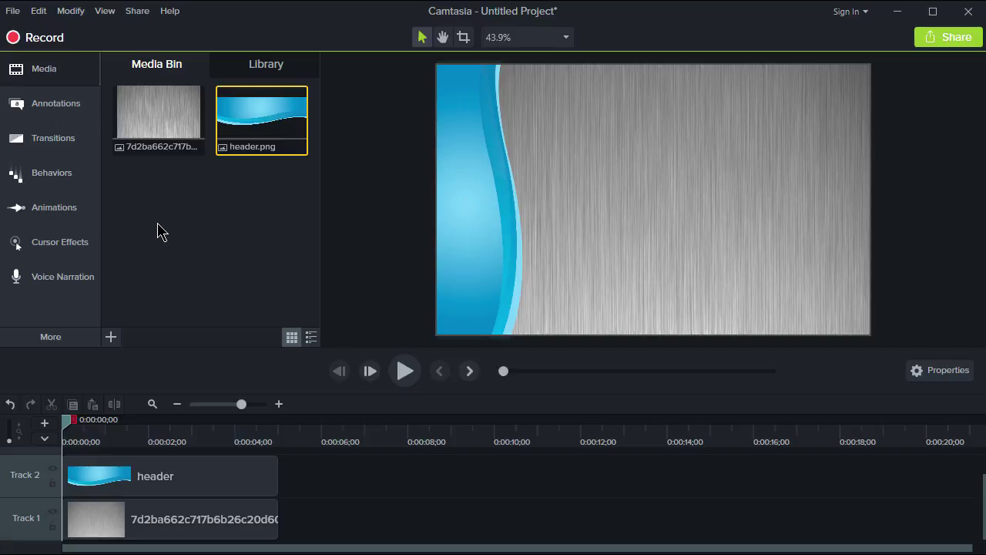
Add the Basic-style white rectangle text callout to the metal background and open its properties.
click(66, 120)
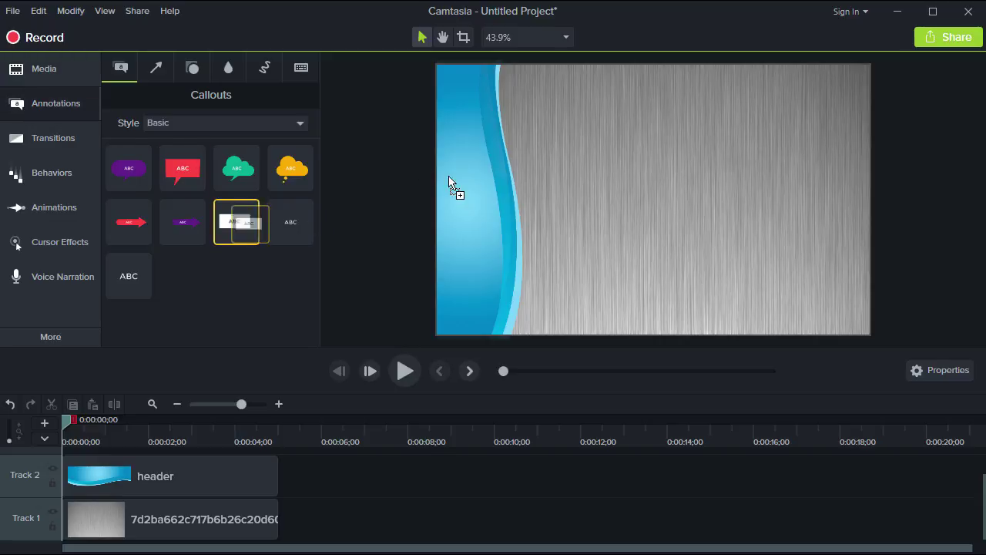
drag(449, 185, 598, 171)
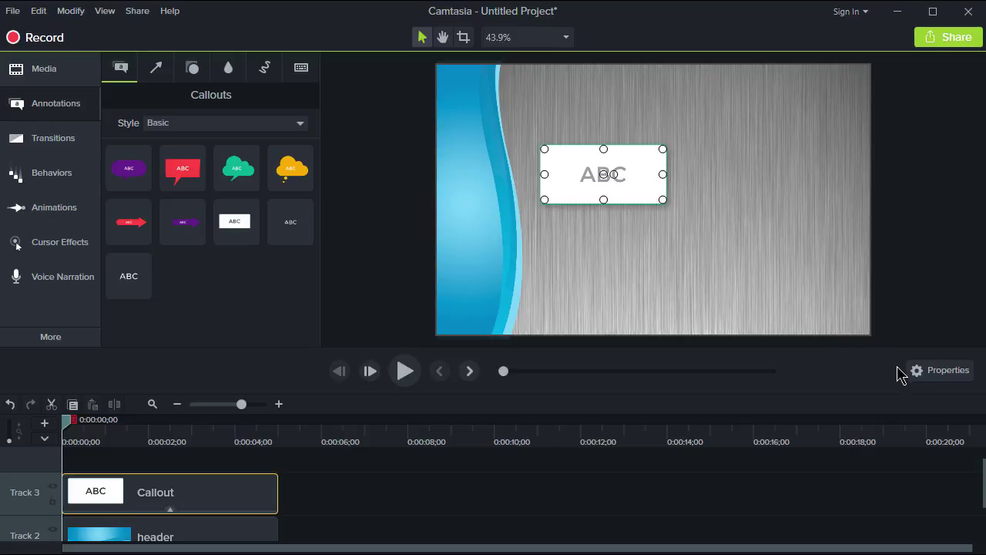
click(939, 370)
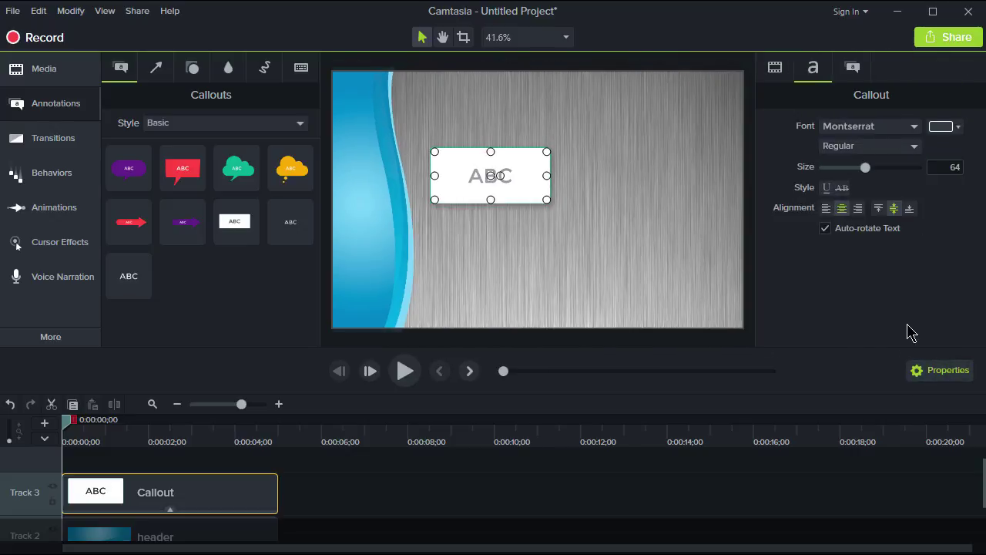
Set the callout's font to Jameel Noori Nastaleeq.
click(898, 128)
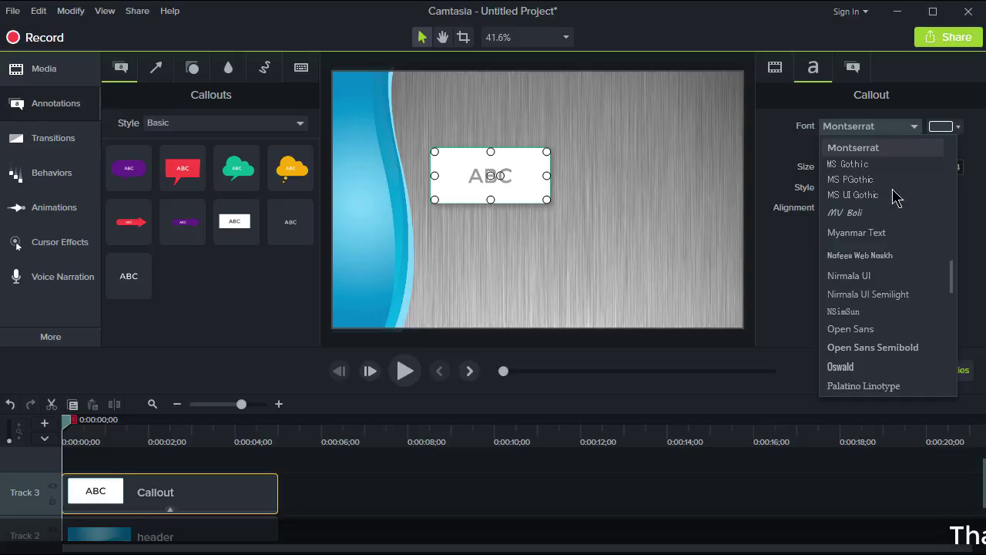
scroll(898, 264, up, 2)
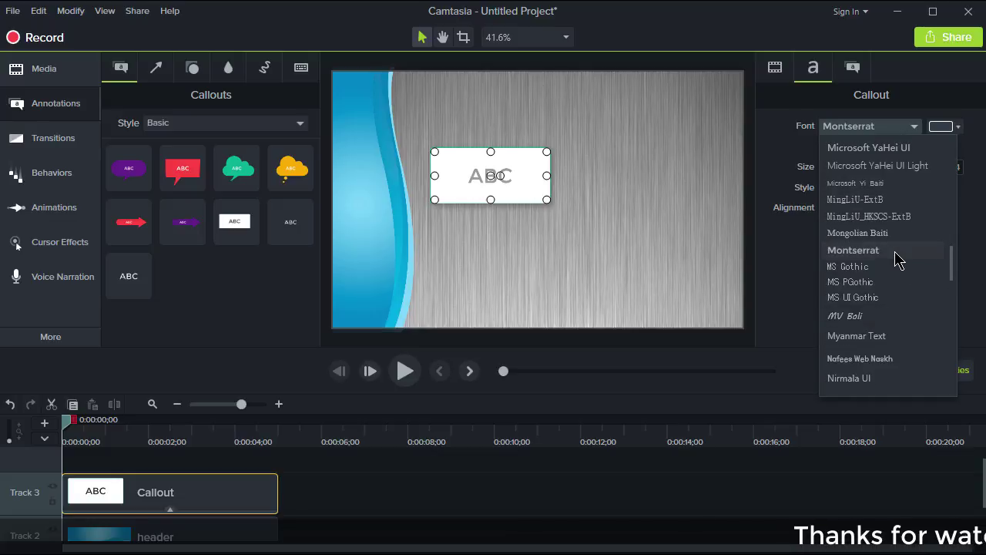
scroll(897, 259, up, 8)
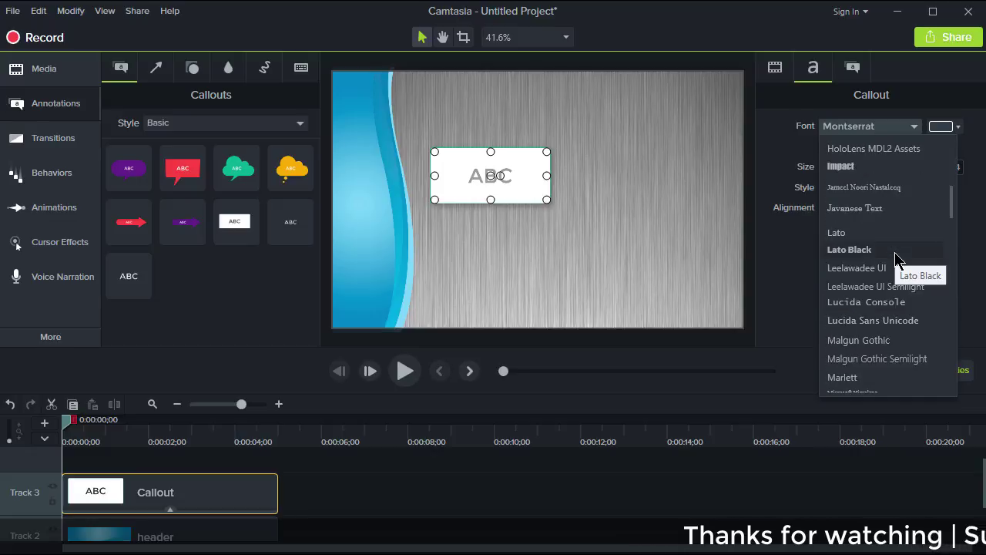
click(887, 188)
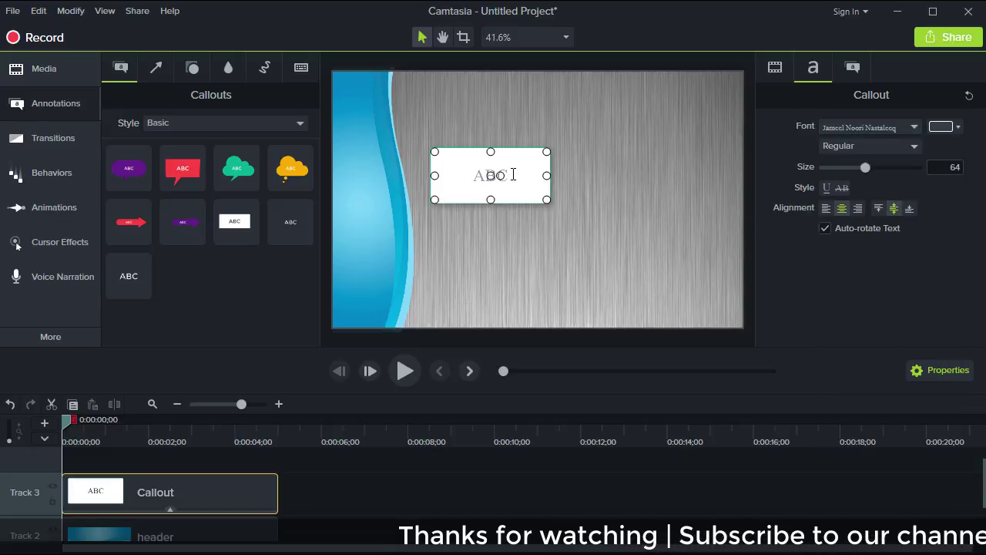
Replace the callout's text with "اُردو" and set its font size to 150.
text(اُردو)
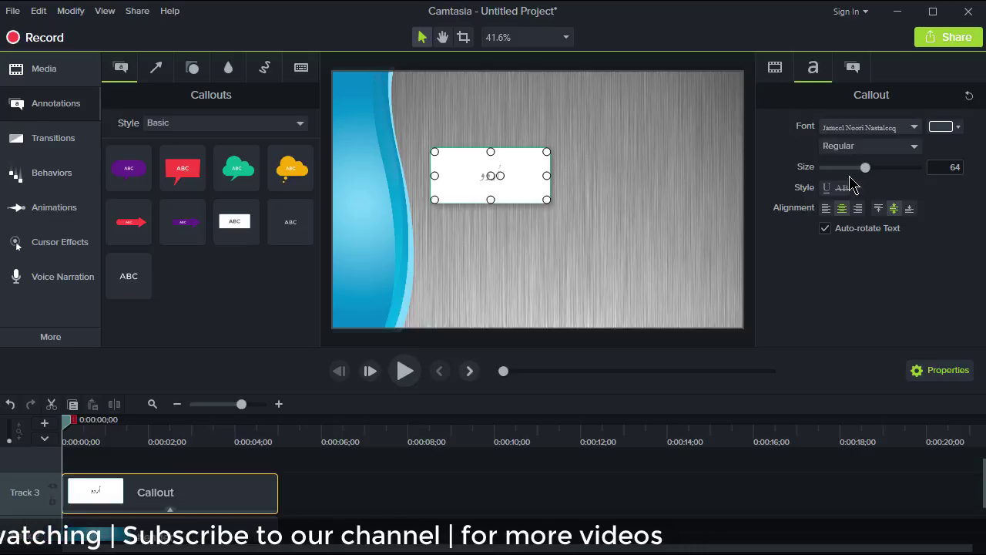
drag(863, 176, 917, 179)
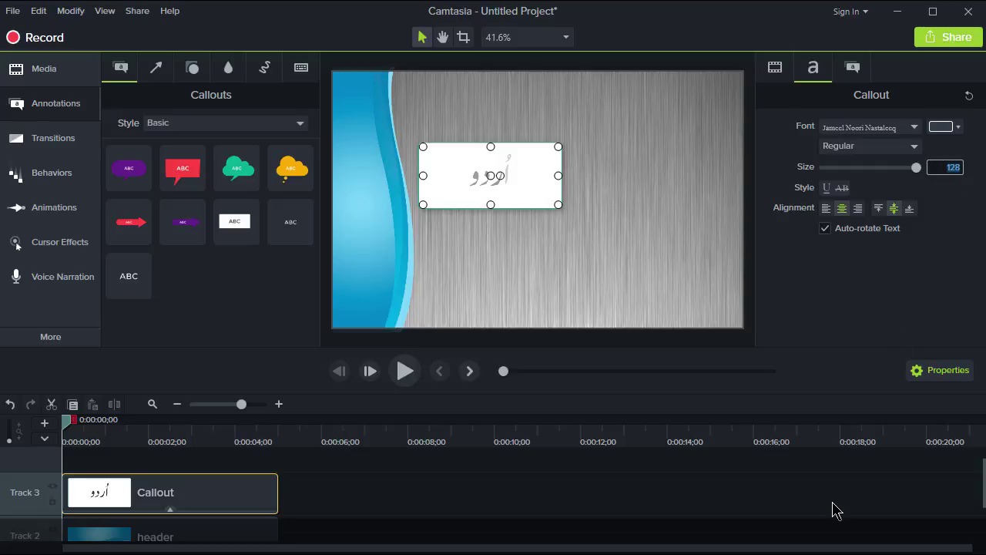
key(Return)
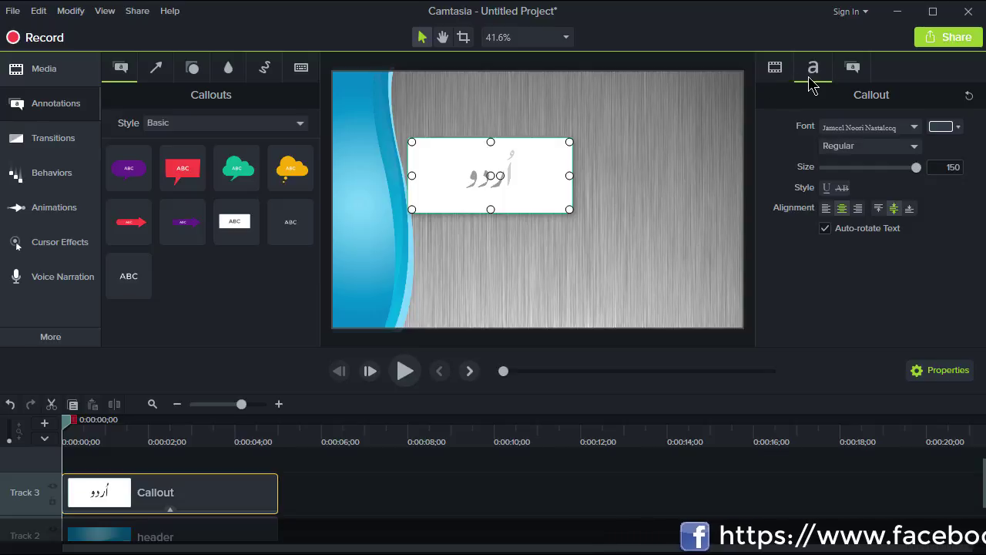
Set the callout's white fill opacity to 0%.
click(860, 68)
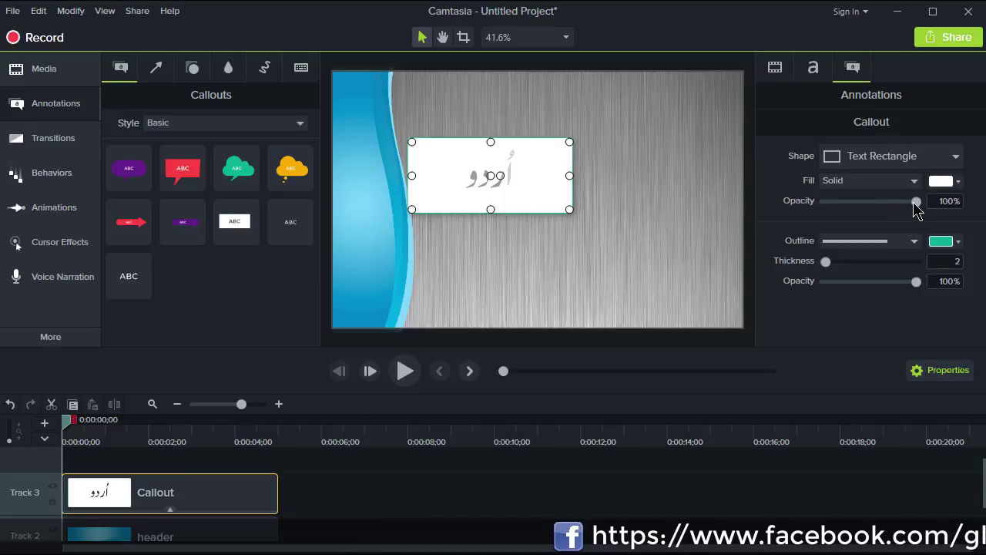
drag(916, 203, 822, 202)
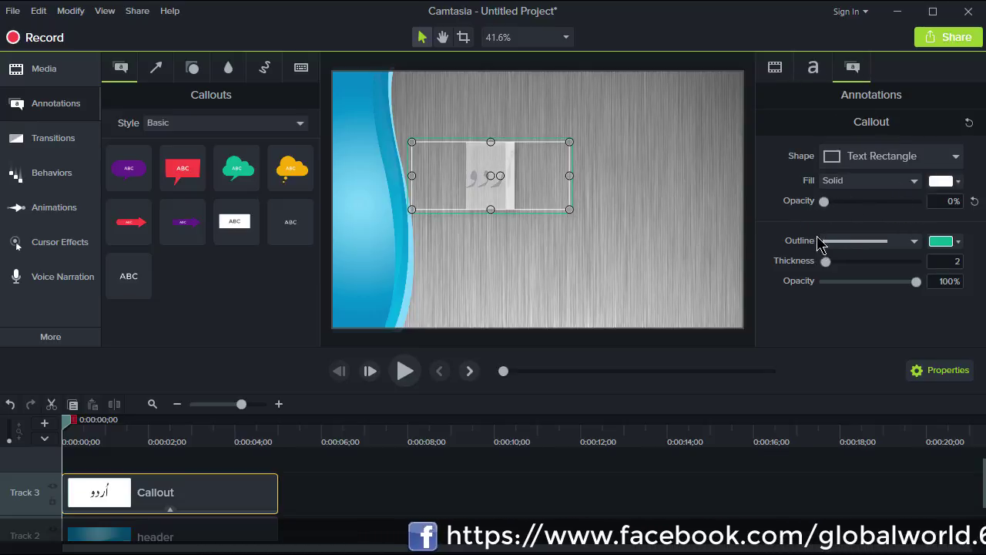
Set the Urdu callout's outline thickness to 0 and move its text onto the upper end of the blue wave.
drag(825, 263, 819, 263)
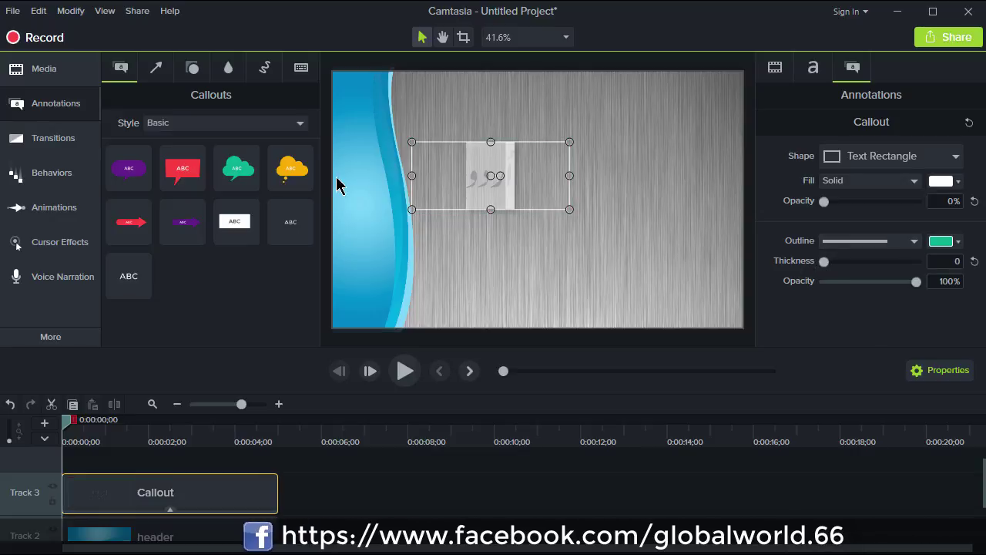
drag(484, 175, 358, 106)
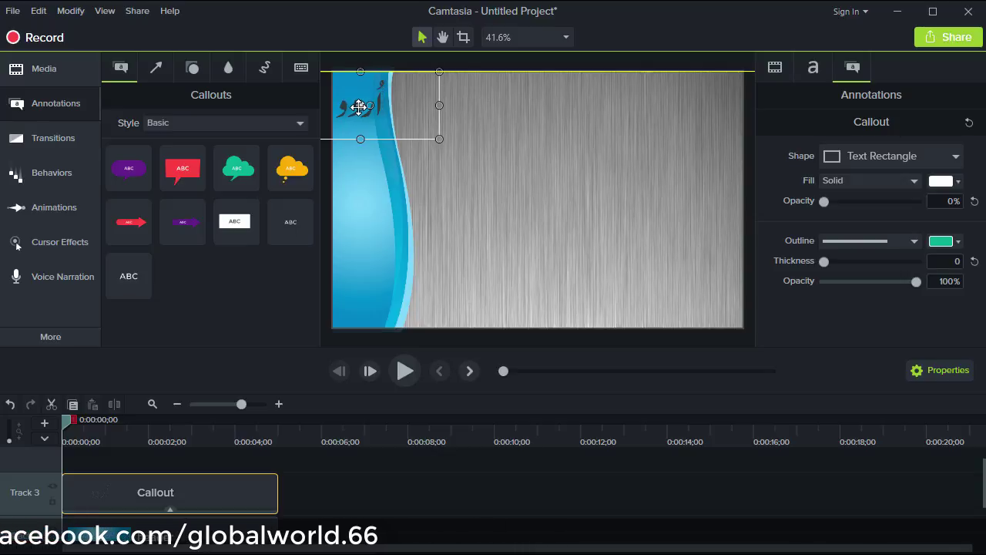
Change the font color of the Urdu text to white.
double_click(403, 110)
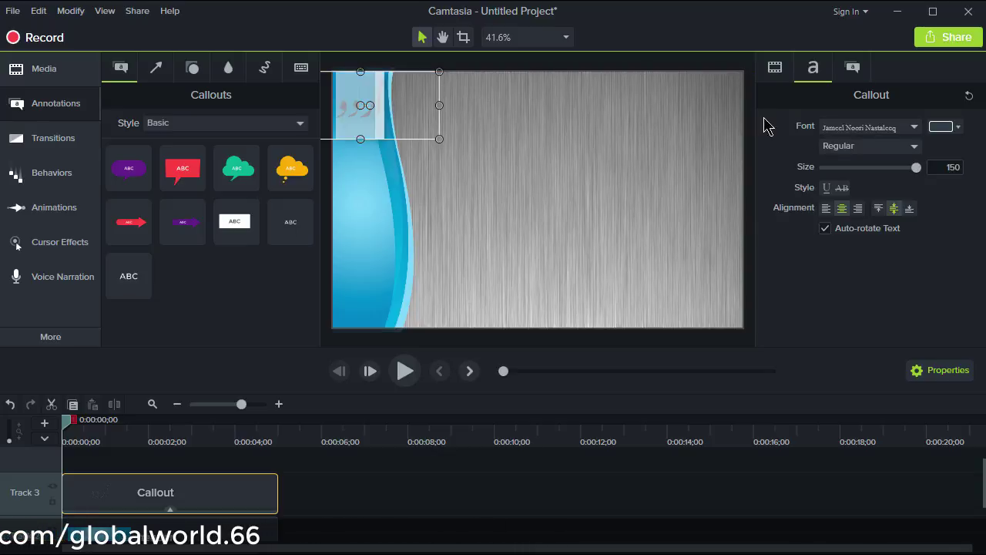
click(942, 128)
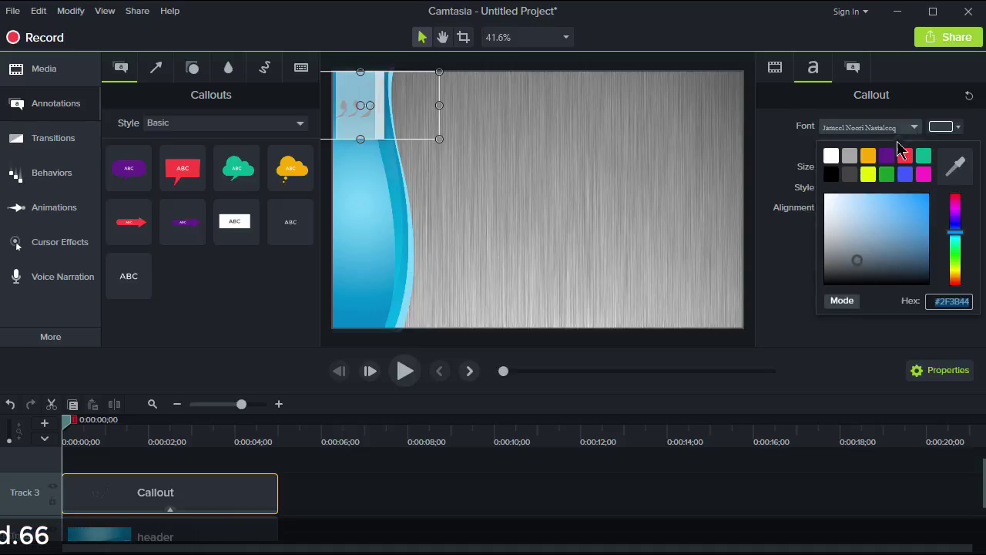
click(832, 157)
click(461, 154)
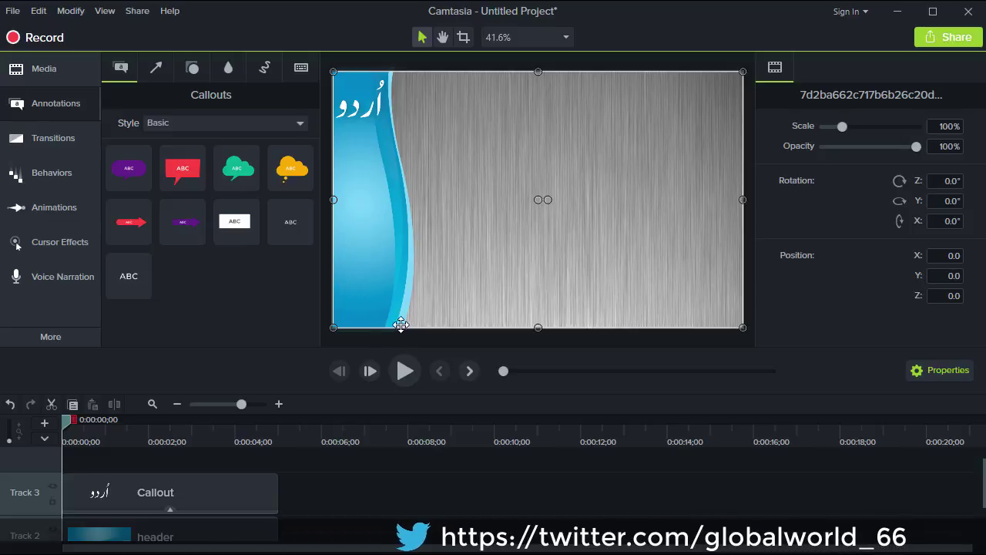
click(394, 277)
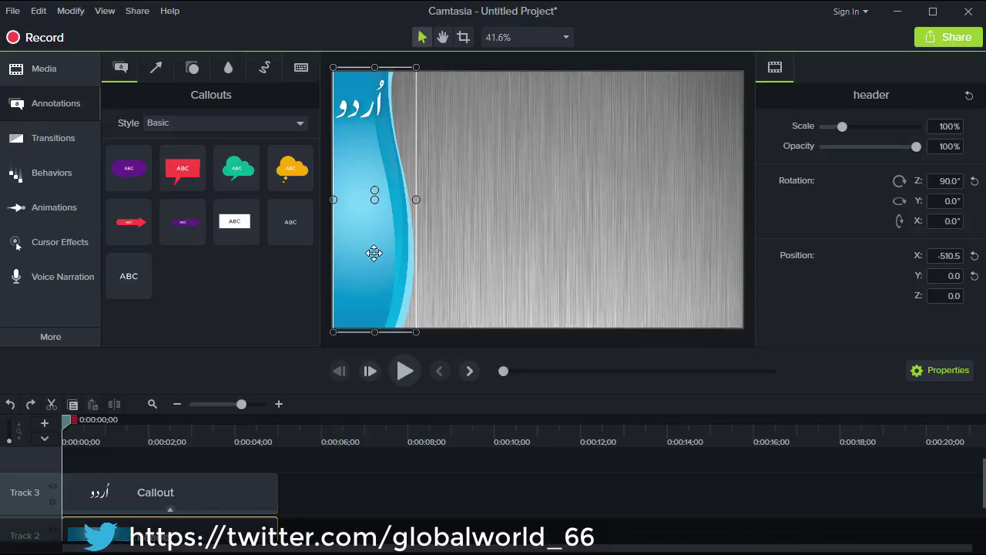
click(562, 206)
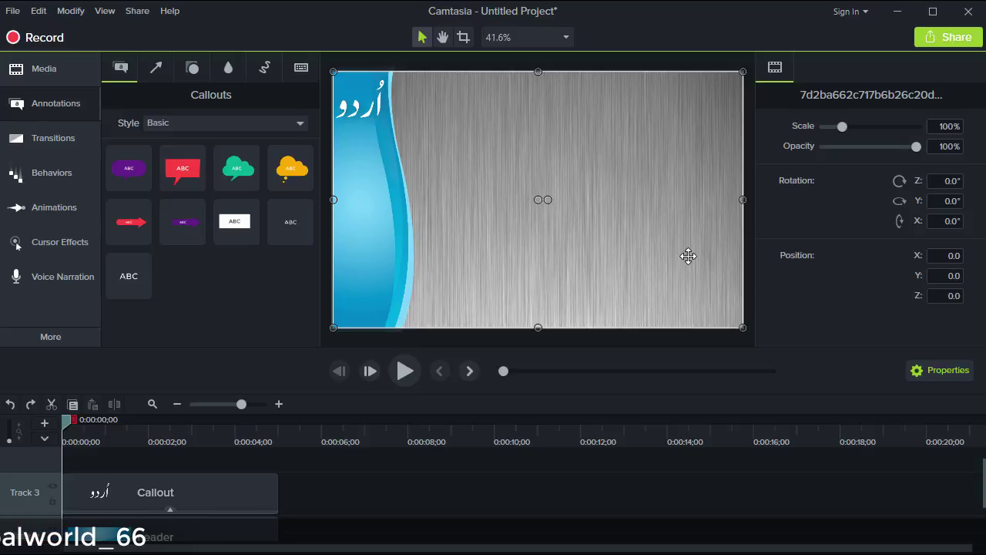
Switch to the browser, open the channel's "How to Mirror/Record Your Android Screen" video and mute it.
key(alt+Tab)
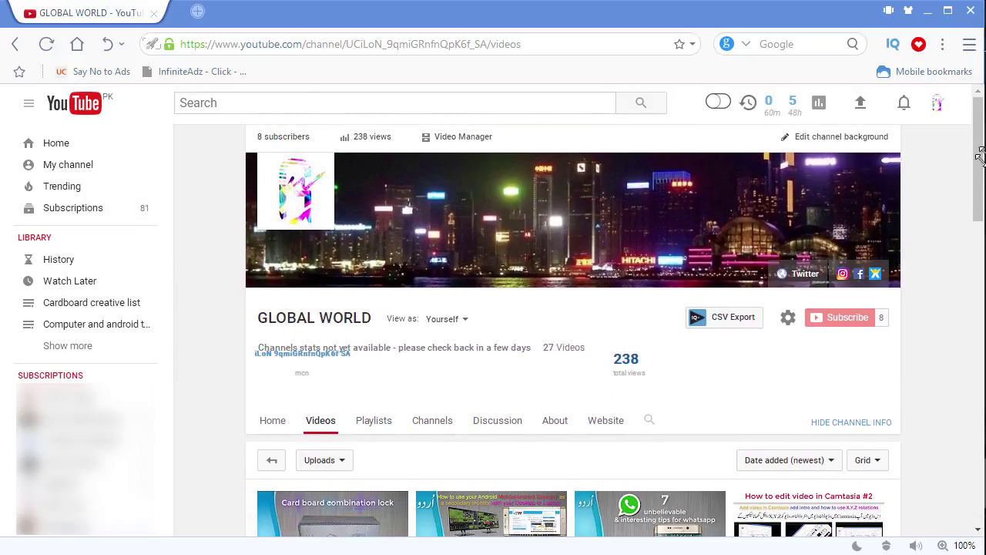
drag(977, 160, 984, 435)
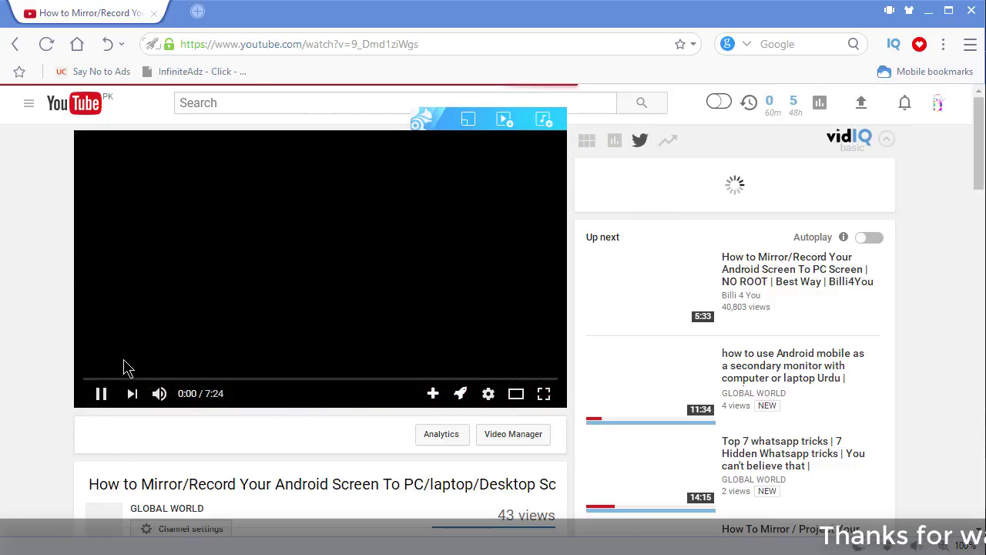
click(159, 395)
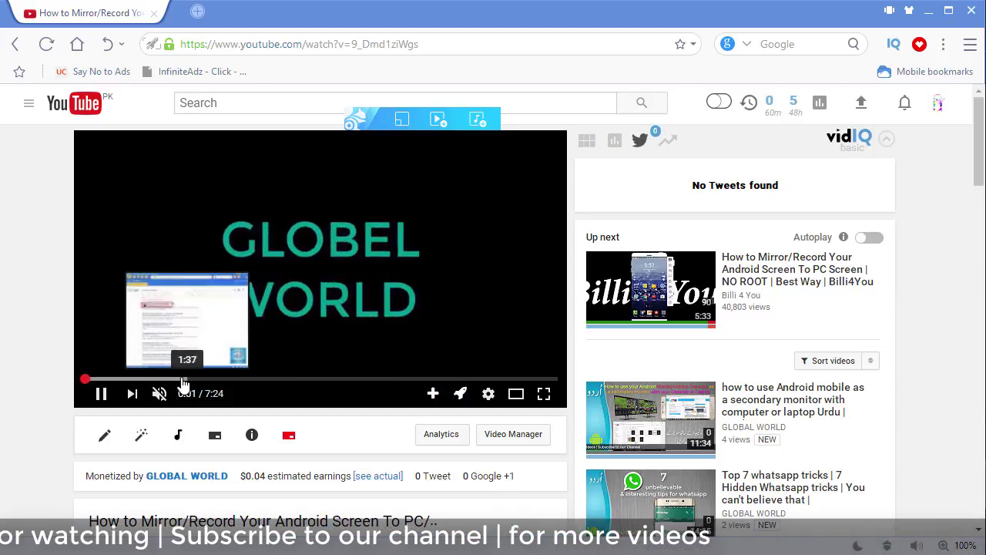
Seek the video to about 5:35, where the mirrored phone appears on the desktop, and pause it.
click(102, 379)
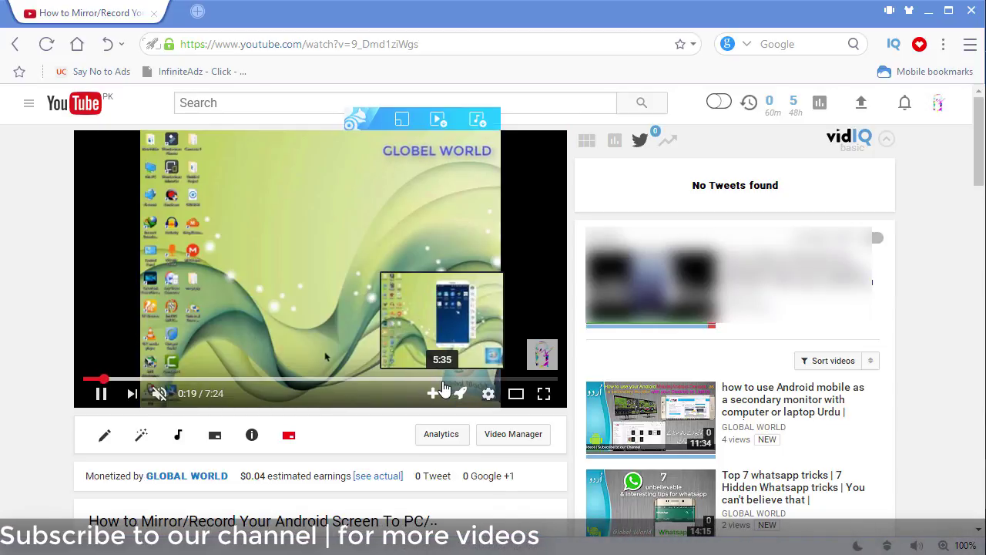
click(444, 380)
click(400, 308)
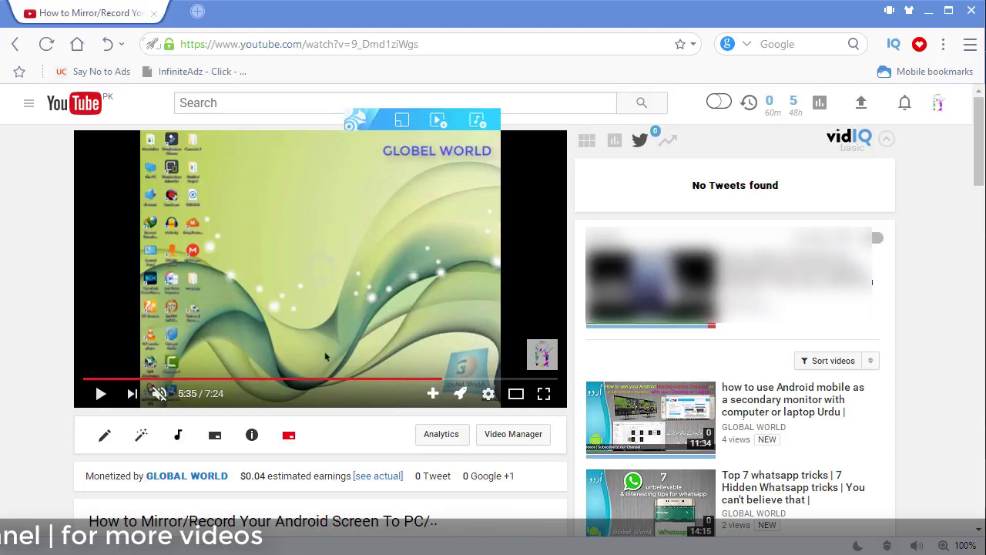
click(328, 297)
click(332, 302)
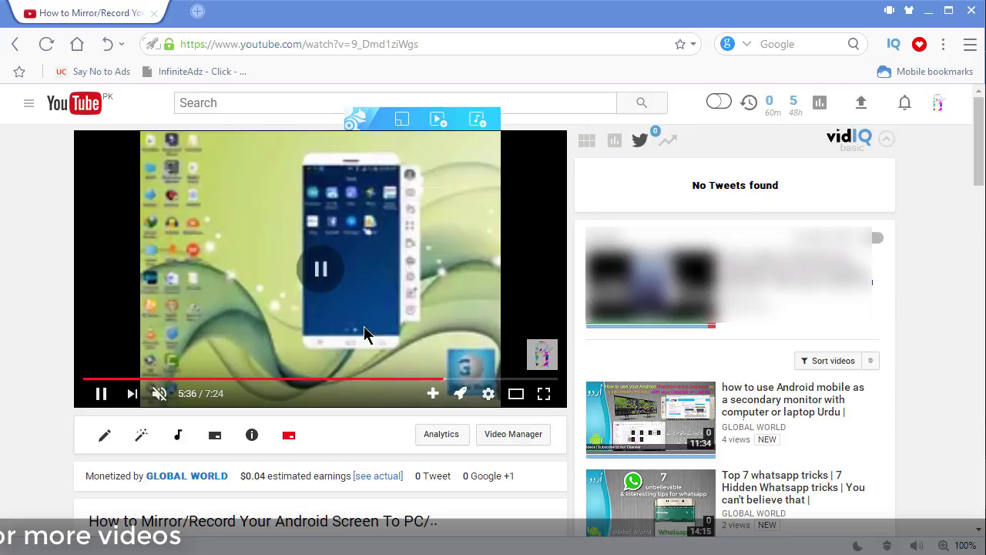
Set the video's playback quality to 720p.
click(489, 393)
click(521, 353)
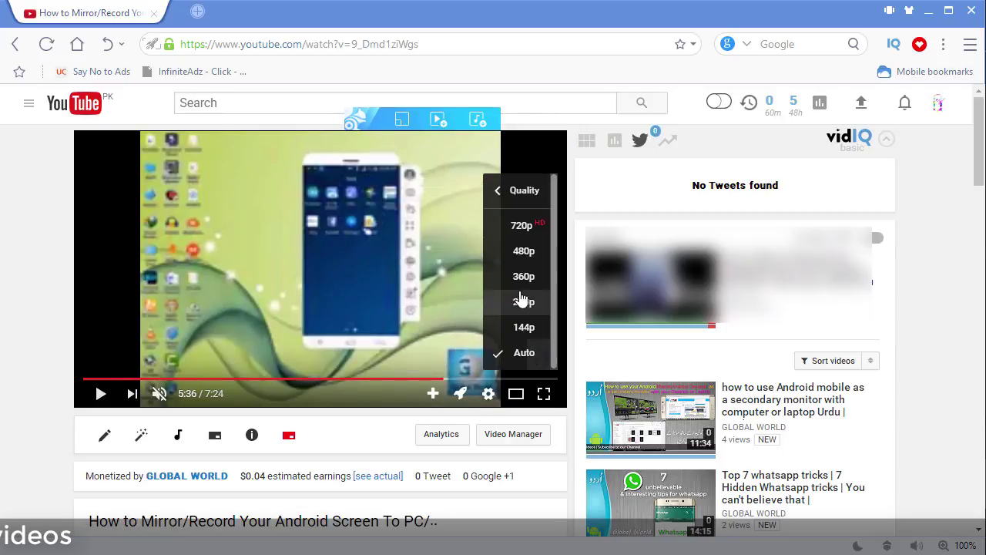
click(524, 225)
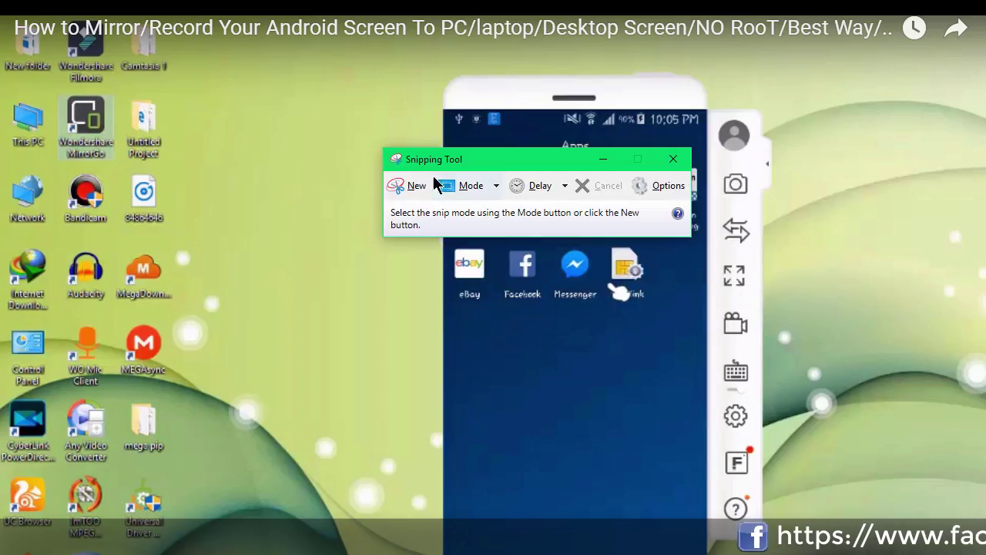
Capture the full-screen video frame with the desktop and mirrored phone as a new snip in Snipping Tool.
click(417, 186)
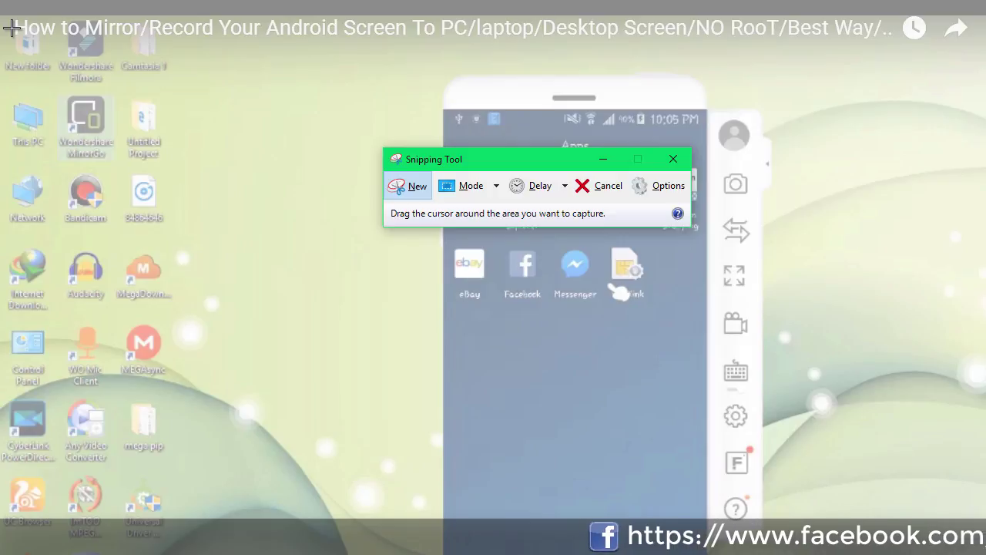
drag(4, 21, 185, 221)
drag(295, 299, 985, 554)
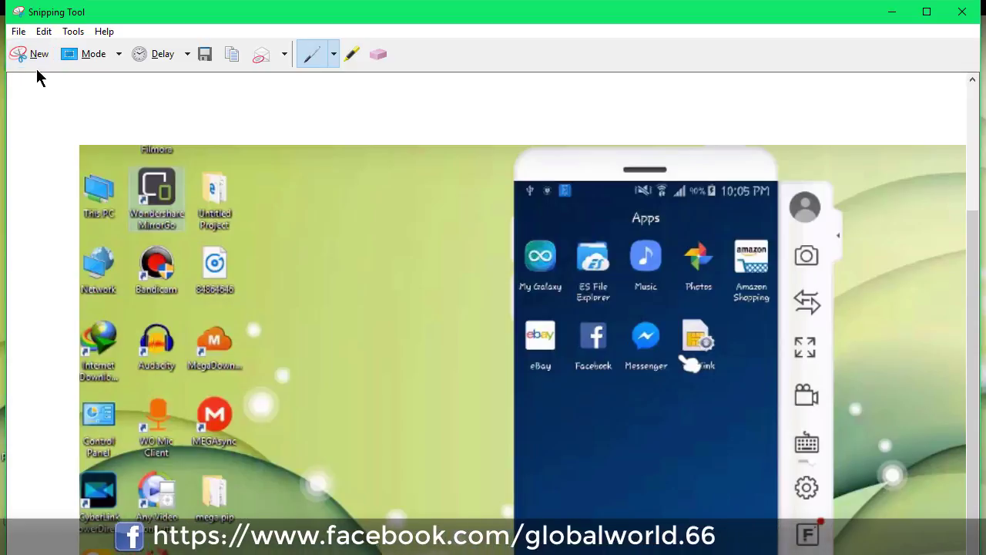
Save the snip to the desktop as a PNG file under an arbitrary Urdu-script name.
click(18, 32)
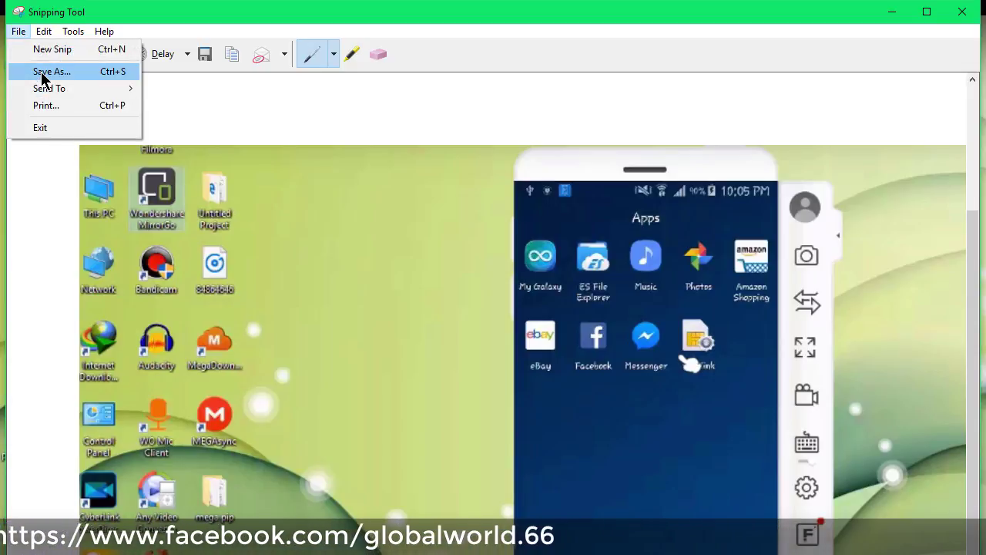
click(42, 74)
text(قدنددقفقدقبندقند)
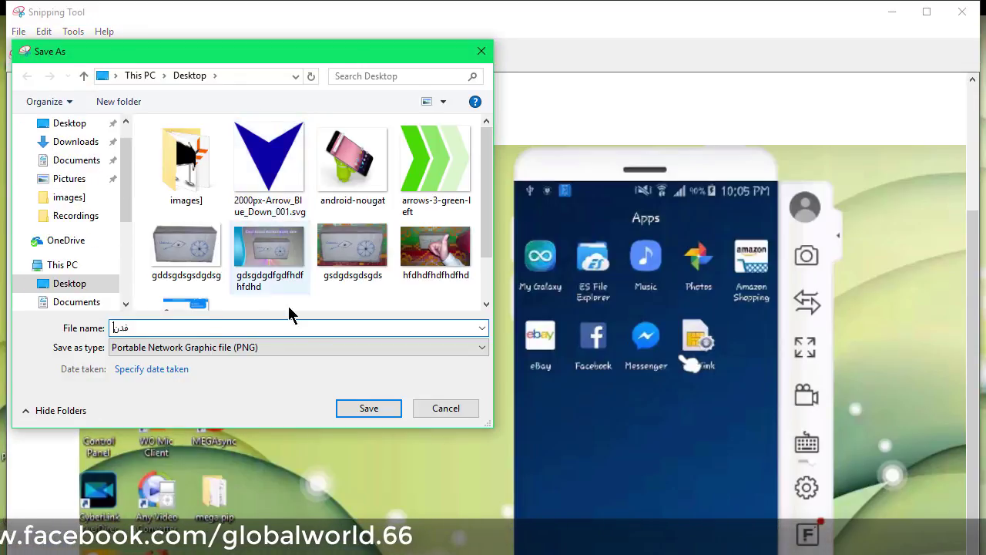
click(370, 414)
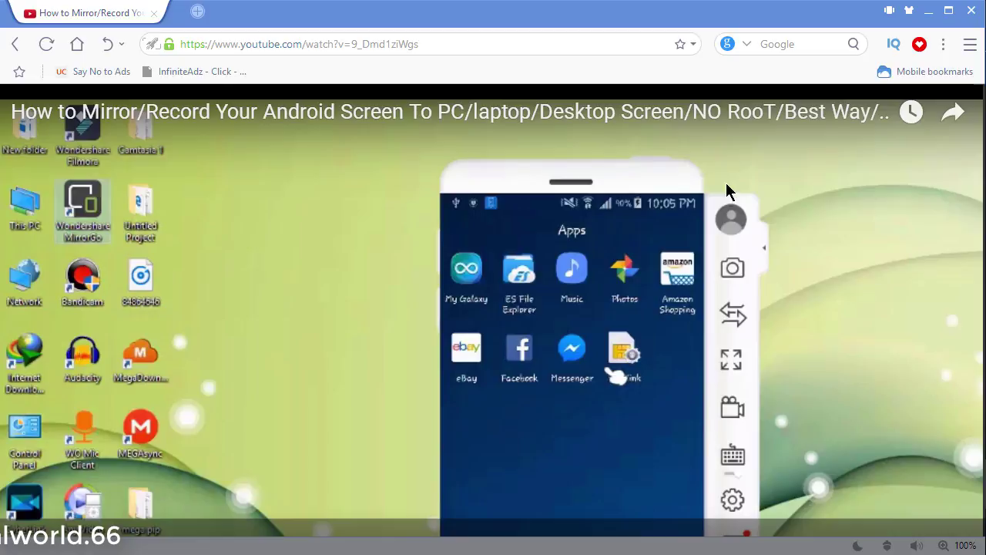
Leave the full-screen video, return to Camtasia and import the saved phone screenshot from the Desktop folder into the media bin.
key(Escape)
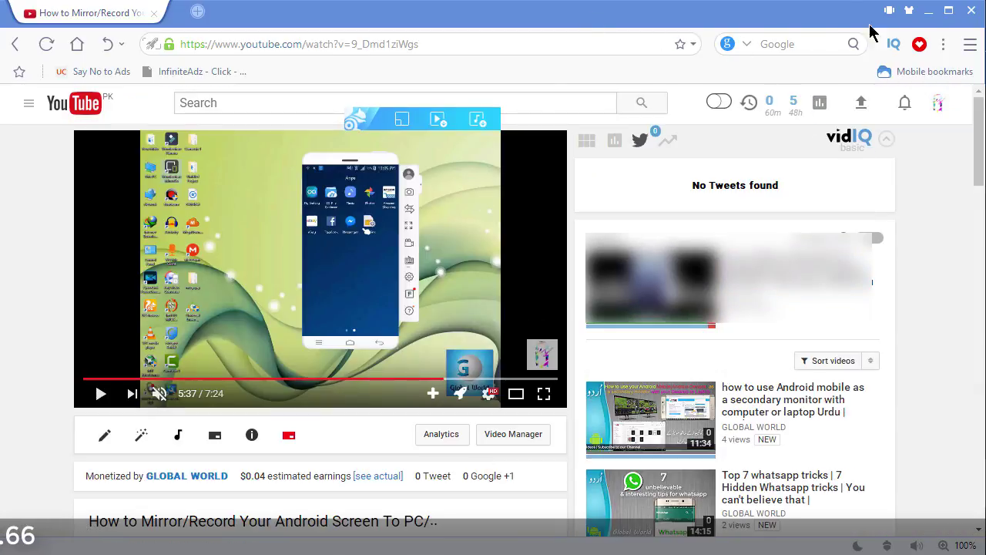
click(930, 14)
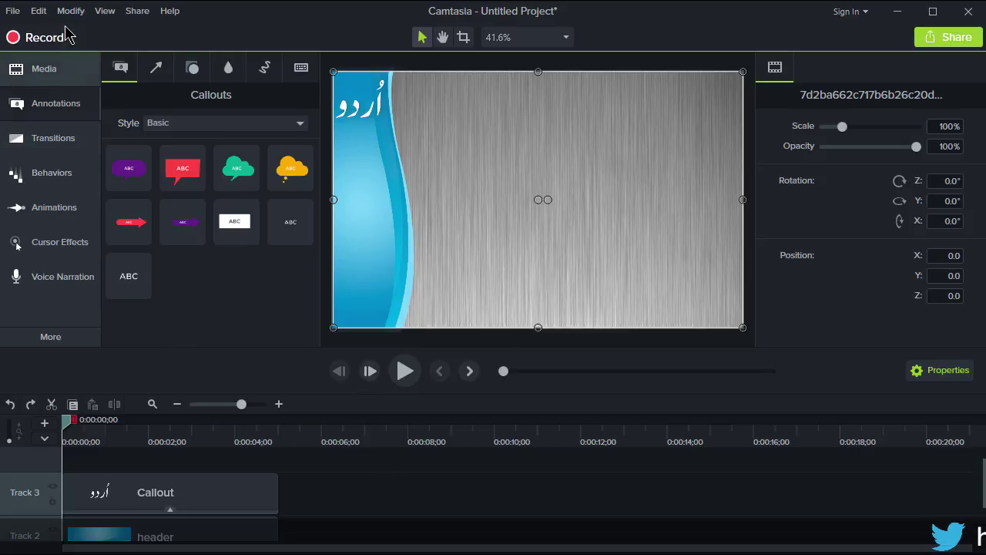
click(29, 77)
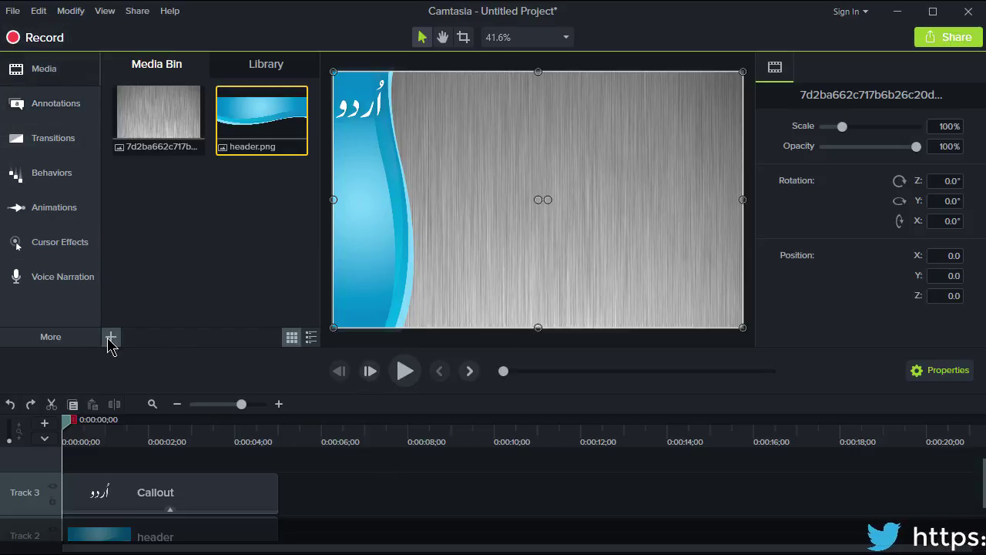
click(144, 274)
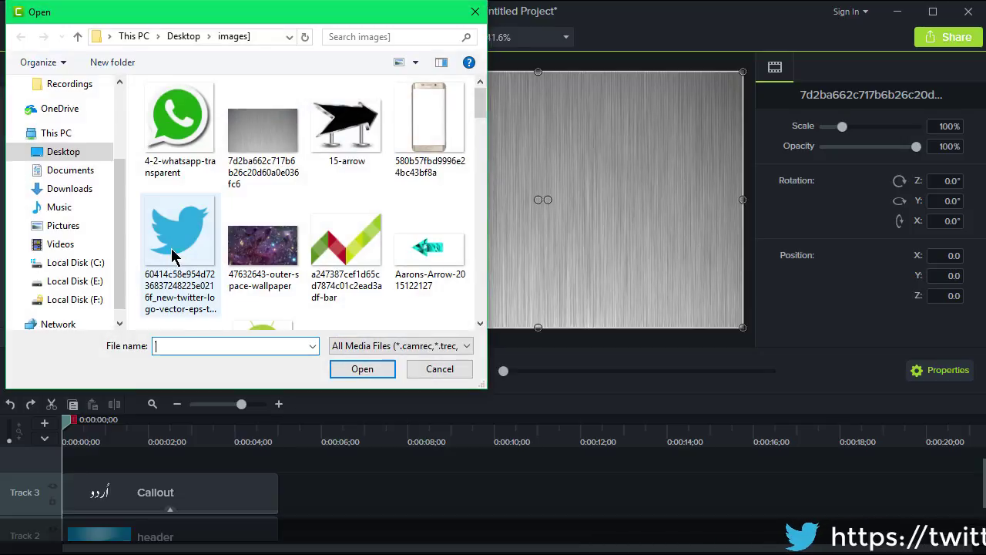
scroll(238, 185, down, 3)
scroll(254, 196, down, 5)
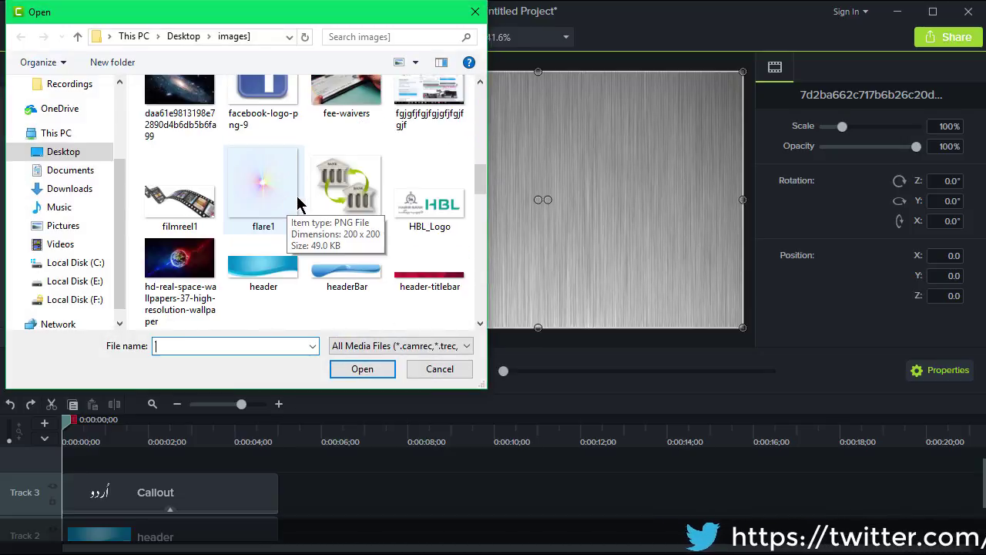
click(64, 152)
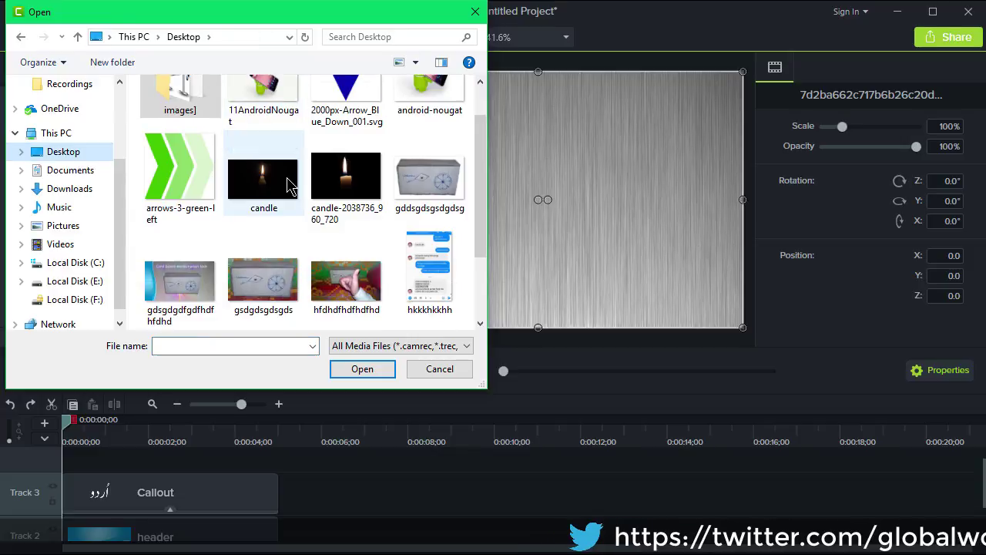
scroll(293, 193, down, 2)
click(345, 290)
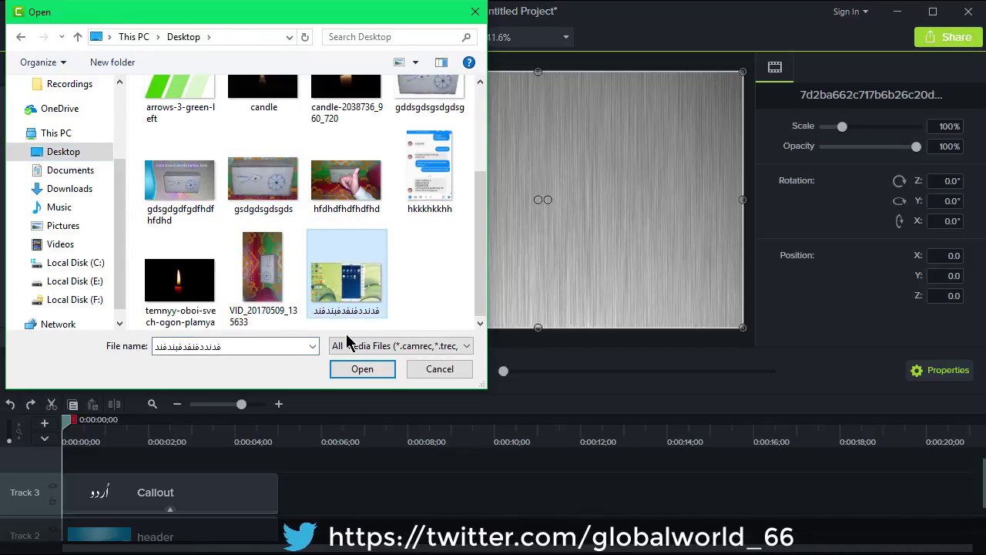
click(362, 368)
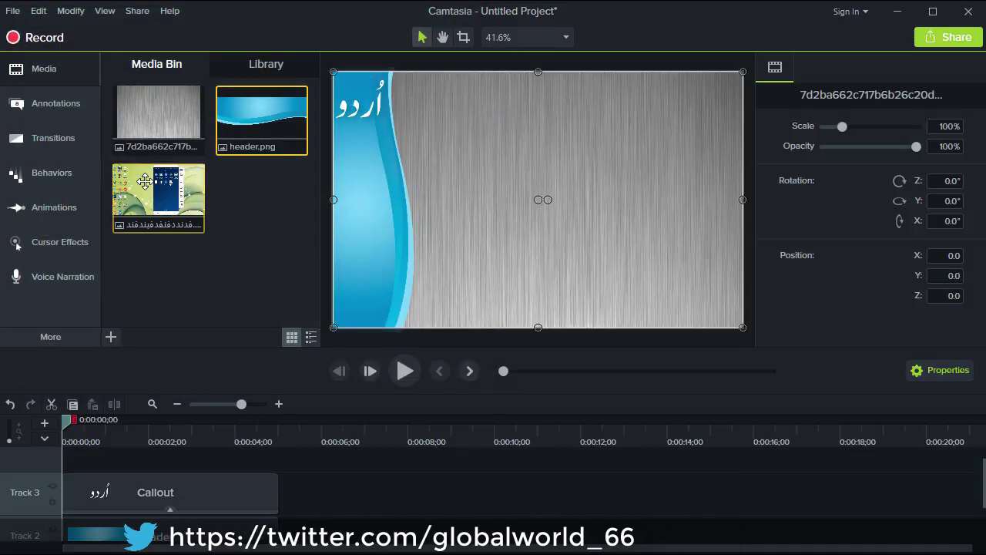
Place the phone screenshot on the canvas, scale it to about 54% and position it at about X 82, Y -100.
drag(158, 198, 517, 210)
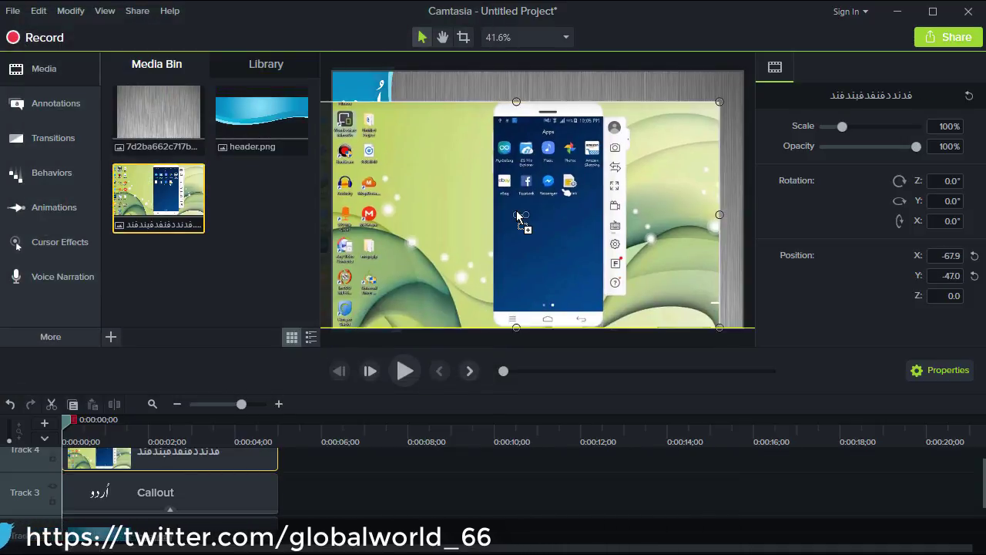
drag(740, 92, 648, 184)
drag(539, 231, 567, 232)
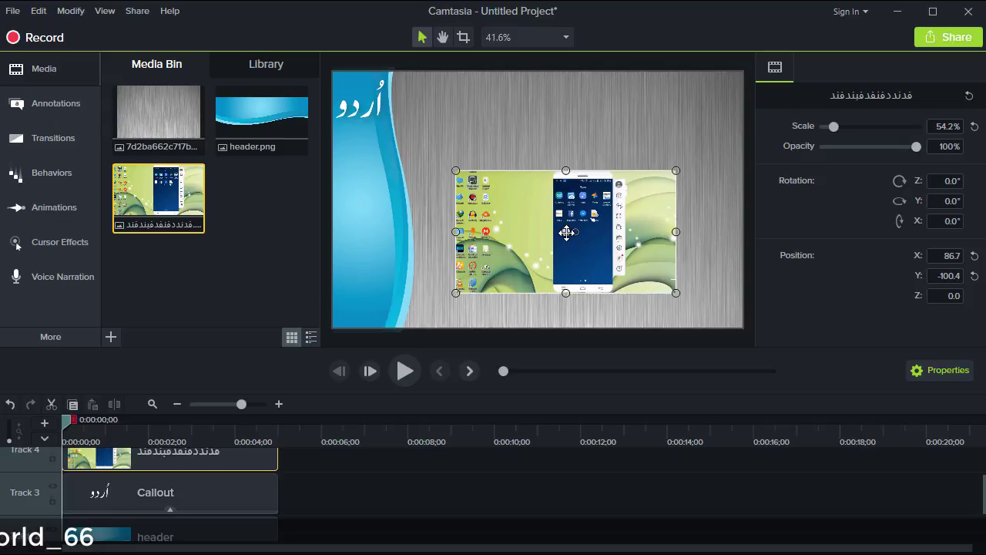
drag(567, 233, 565, 233)
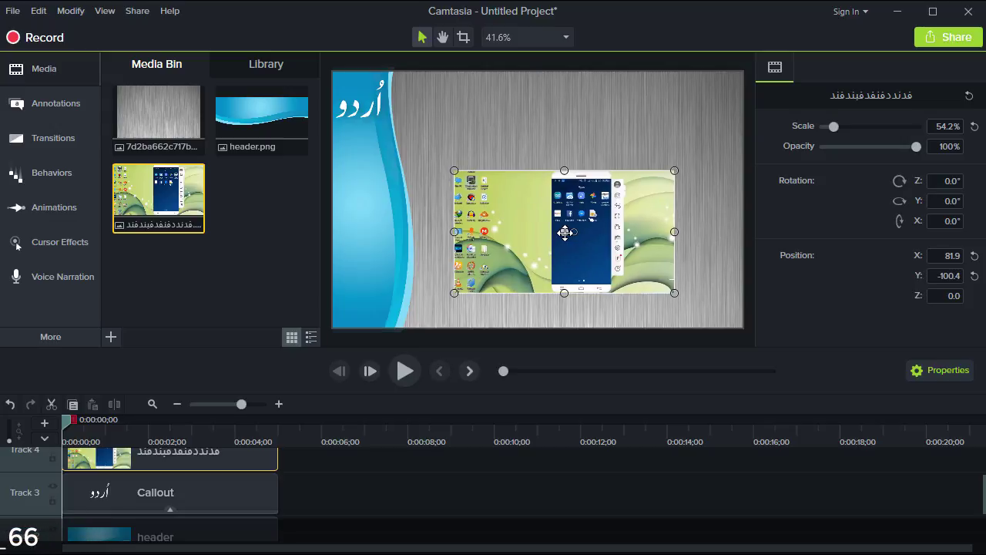
click(428, 163)
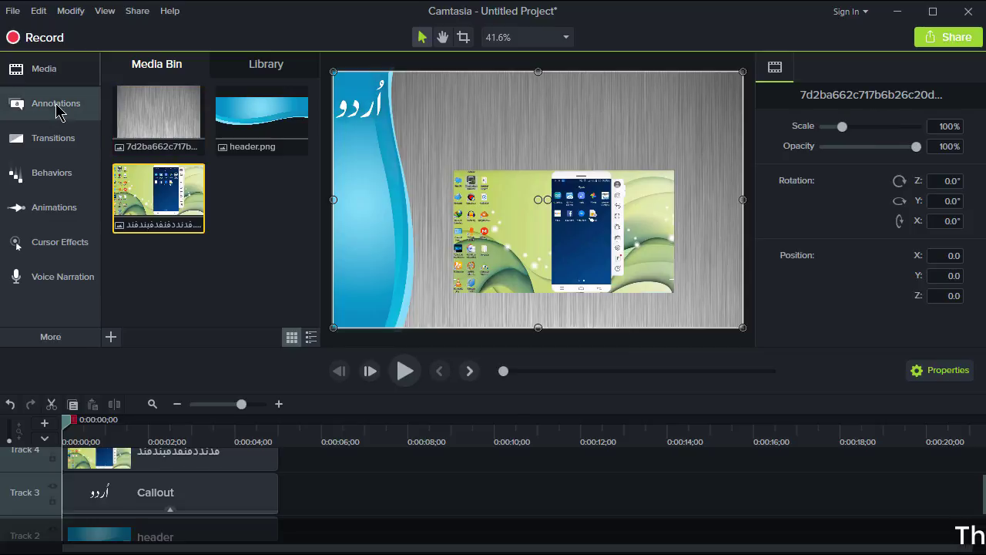
Add a Basic-style white rectangle text callout above the screenshot and widen it almost to the background's far edge.
click(30, 104)
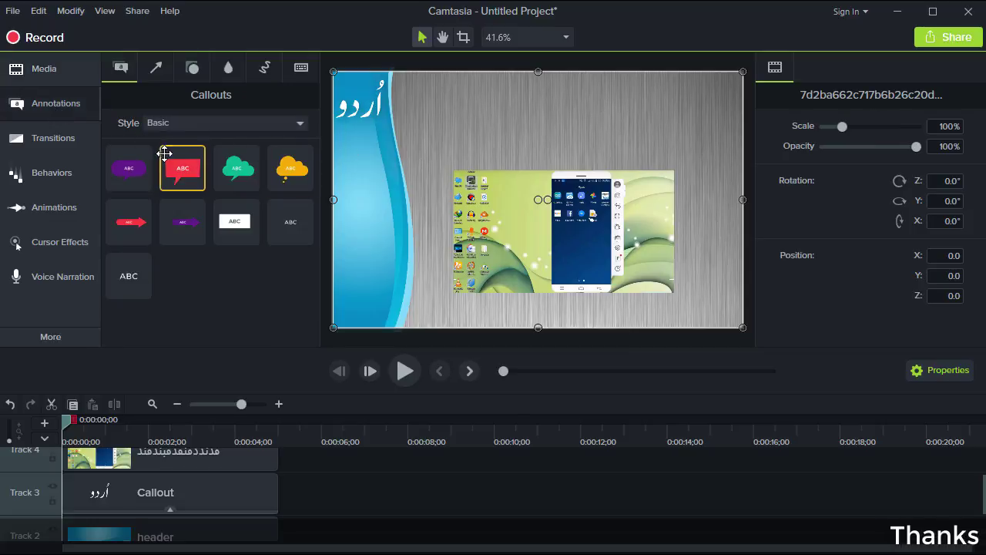
drag(279, 222, 400, 114)
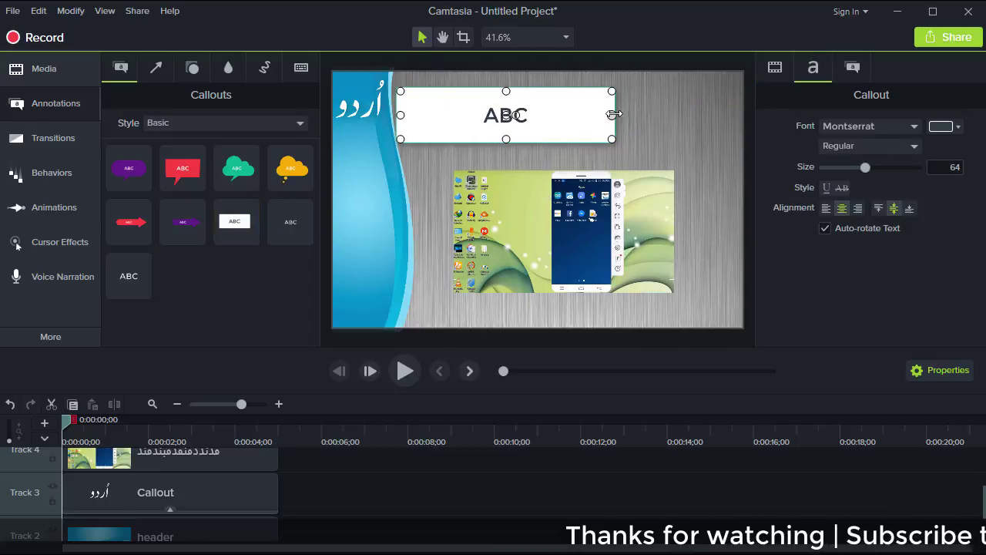
drag(612, 115, 742, 116)
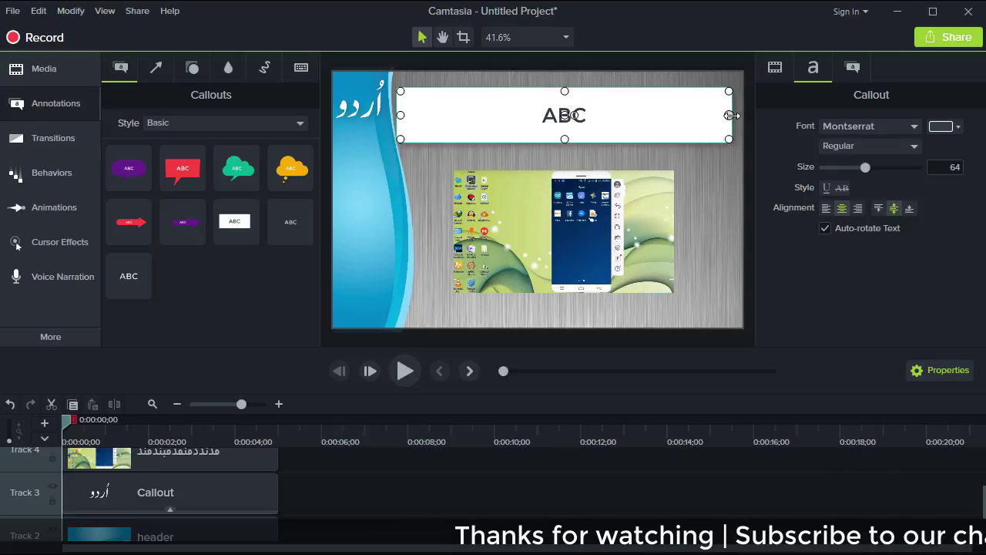
Try left and right alignment on the title callout's text and return it to centred.
click(827, 209)
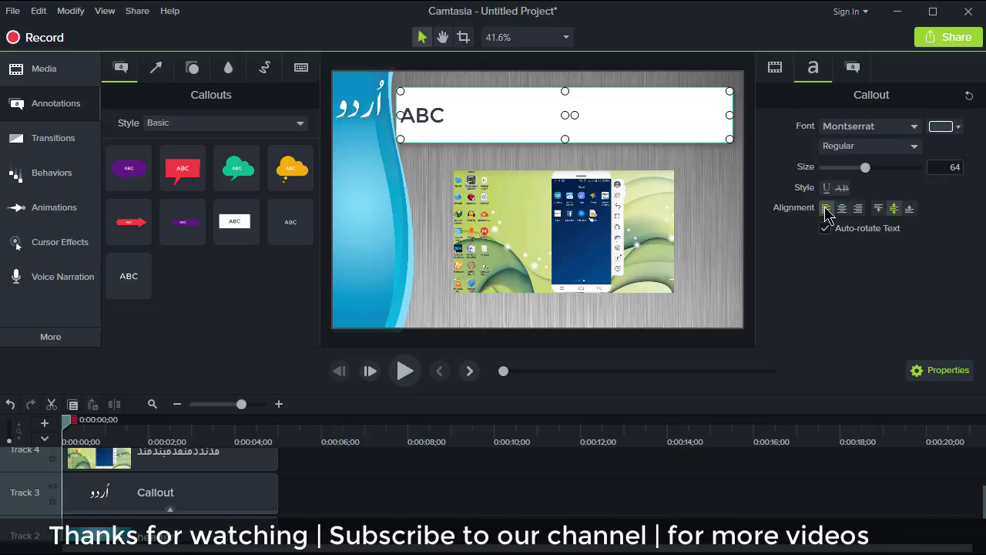
click(843, 209)
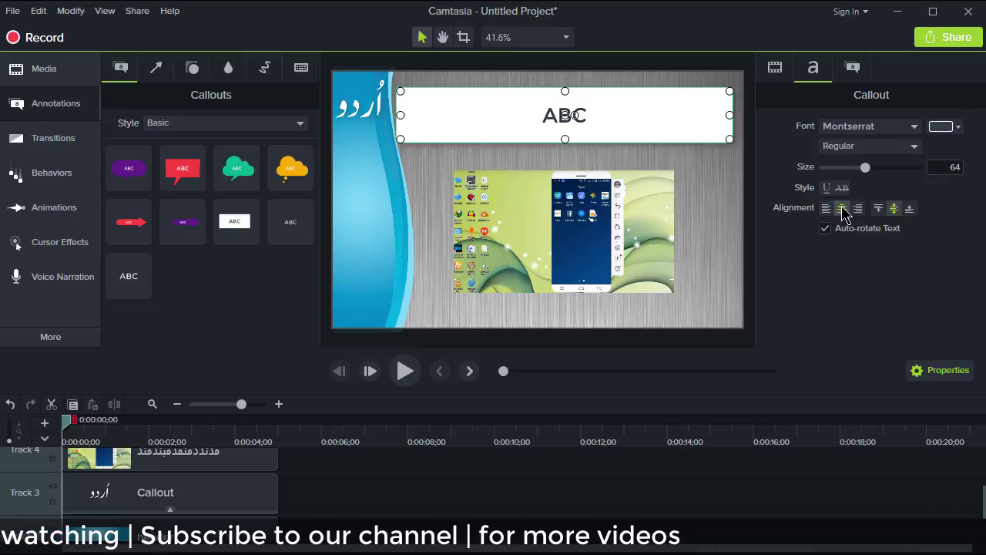
click(857, 209)
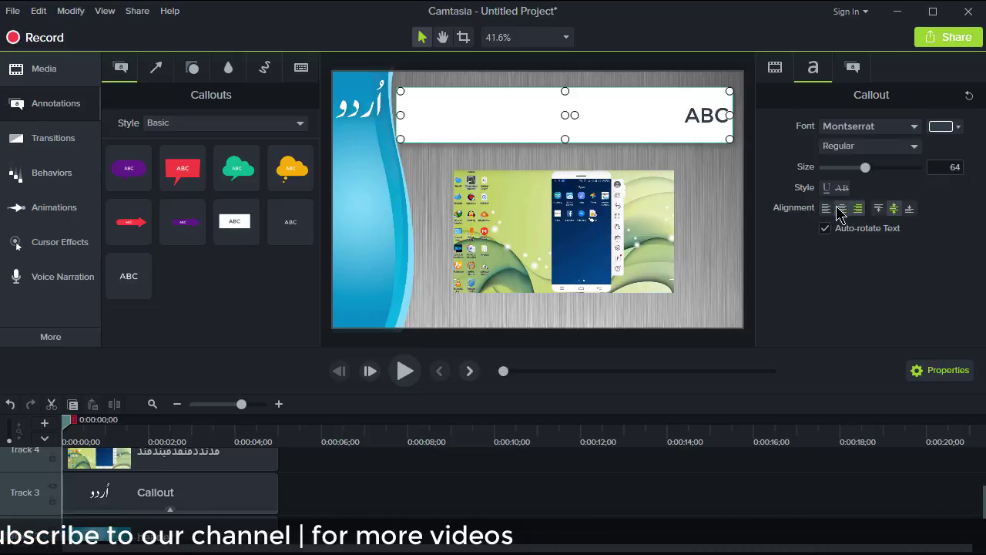
click(842, 209)
Replace the callout's placeholder with "How to project your mobile on PC Screen" and widen the callout slightly towards the background's edge.
click(617, 120)
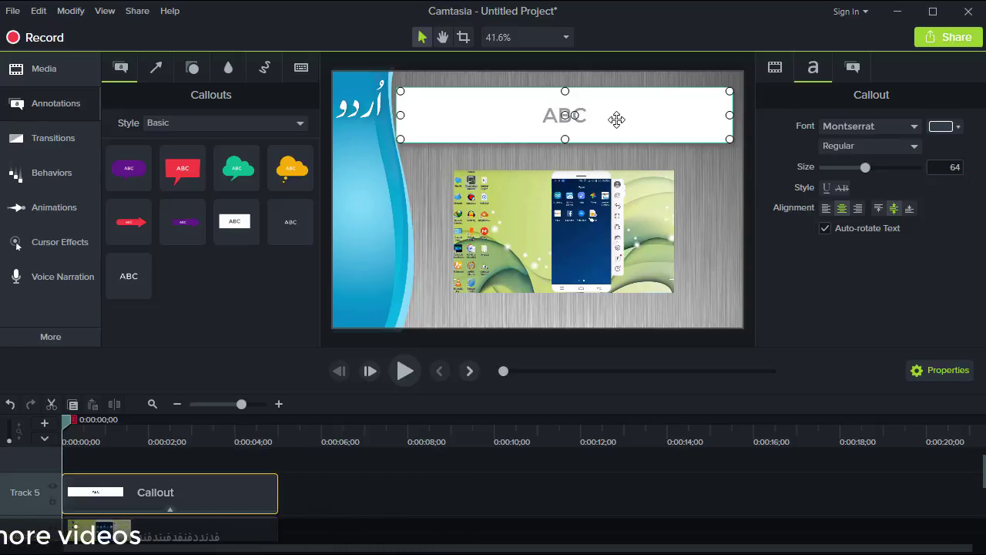
text(How to project your mobile on PC Screen)
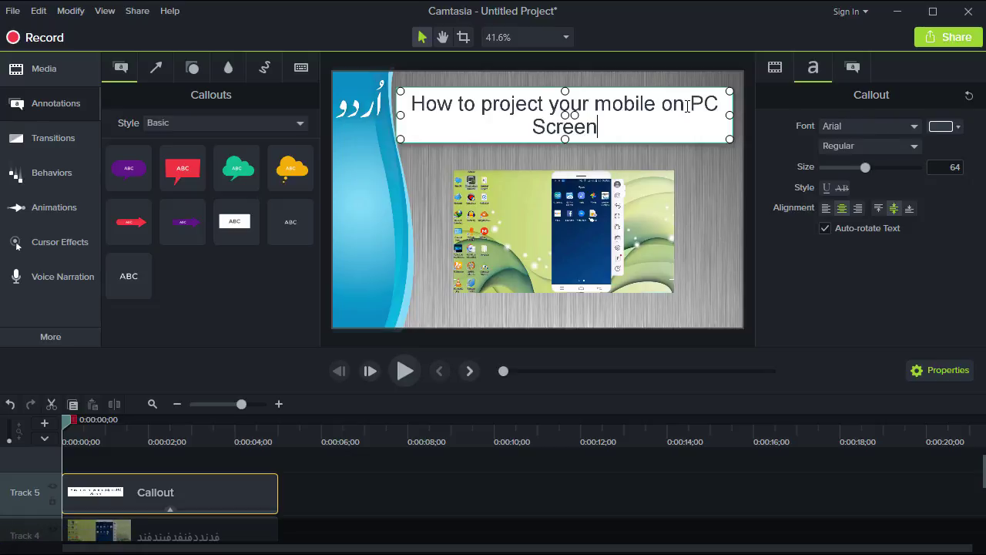
drag(731, 116, 735, 116)
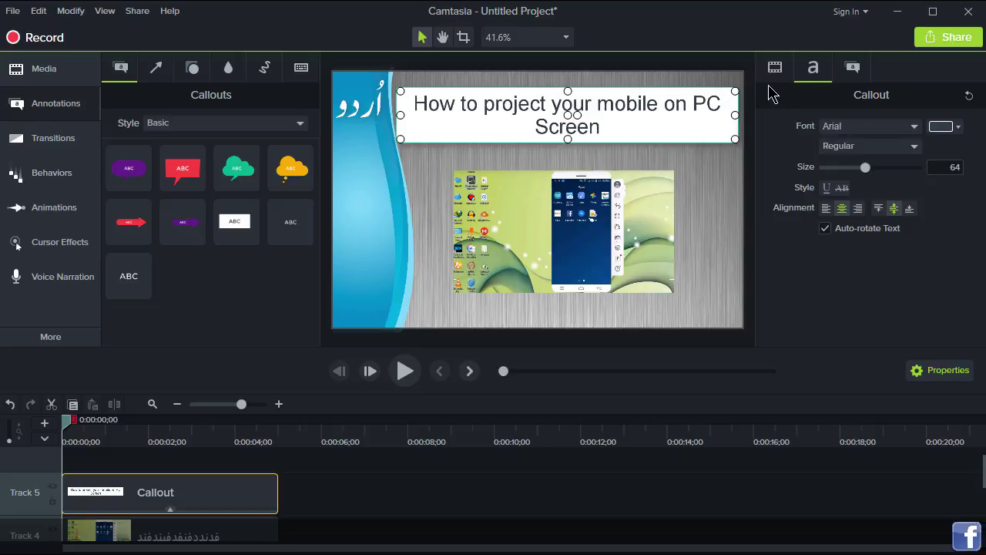
Set the title callout's fill opacity to 0% and outline thickness to 0, and colour its text white.
click(853, 68)
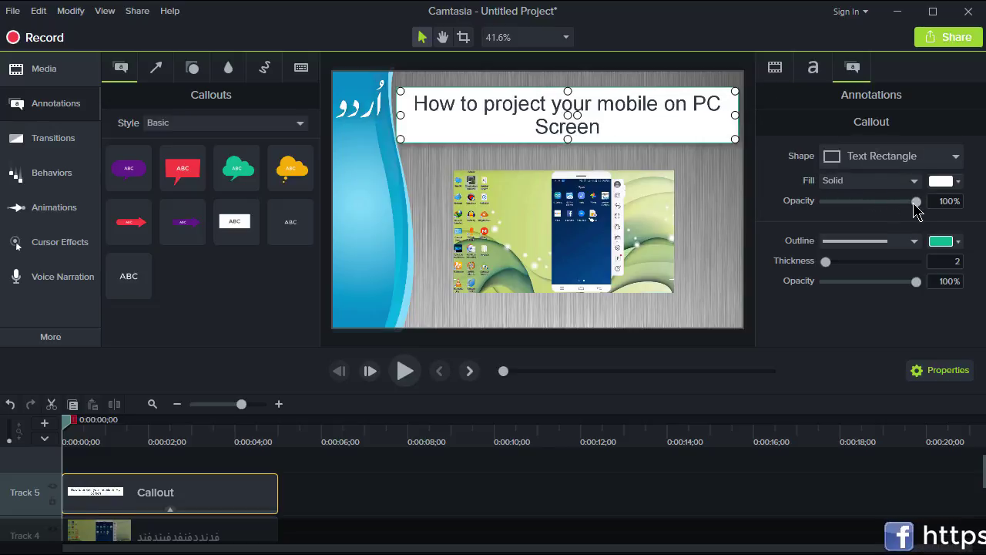
click(823, 201)
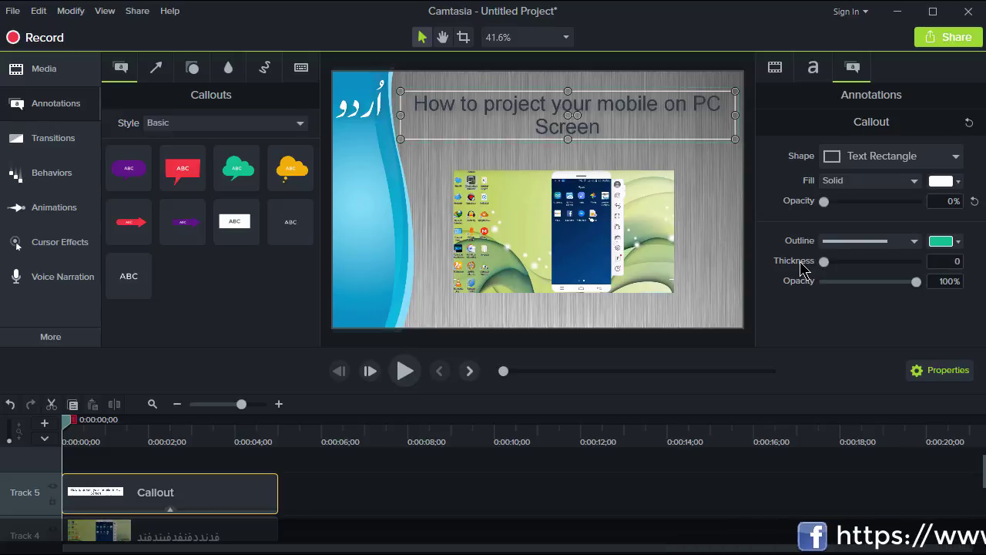
double_click(689, 121)
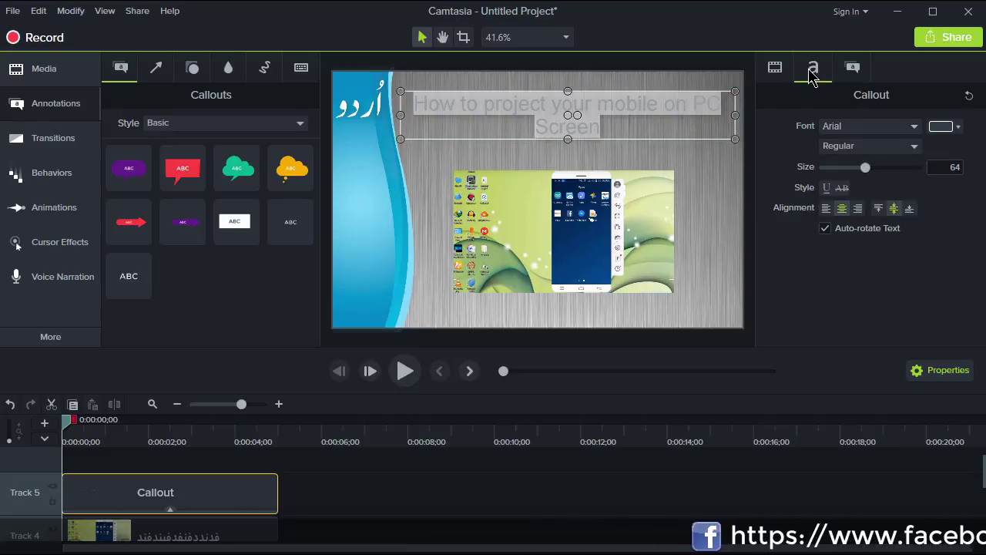
click(944, 126)
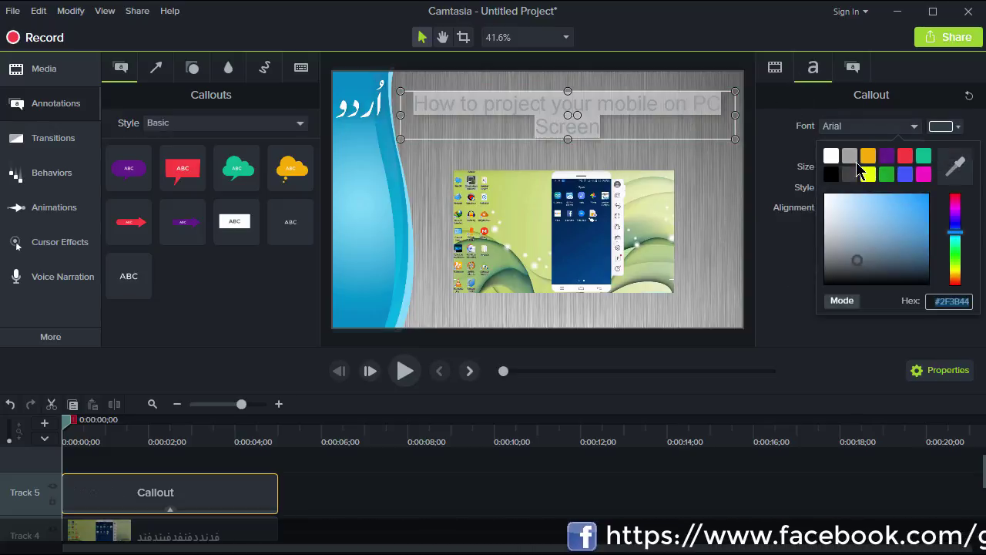
click(831, 156)
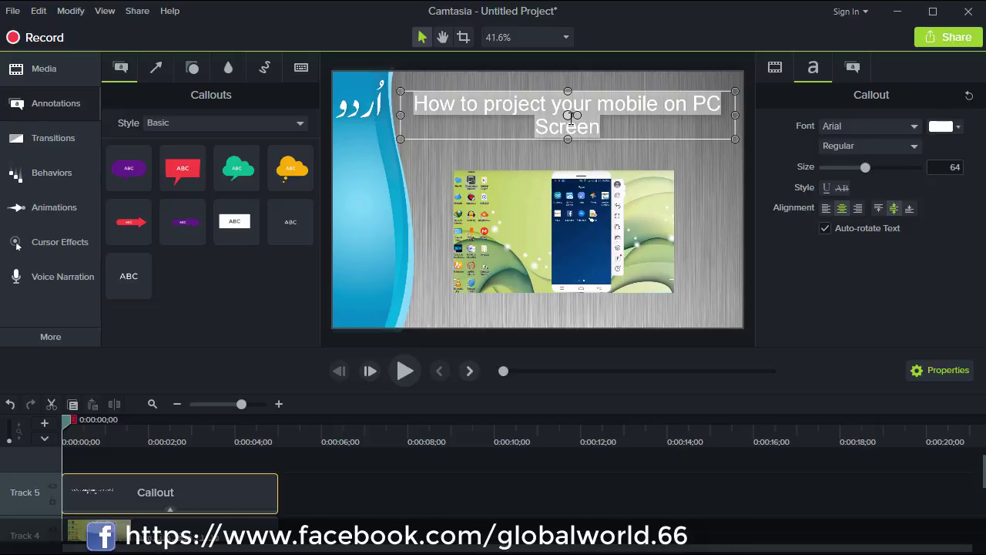
Move the title callout up to the upper edge of the canvas and deselect it.
drag(570, 116, 567, 93)
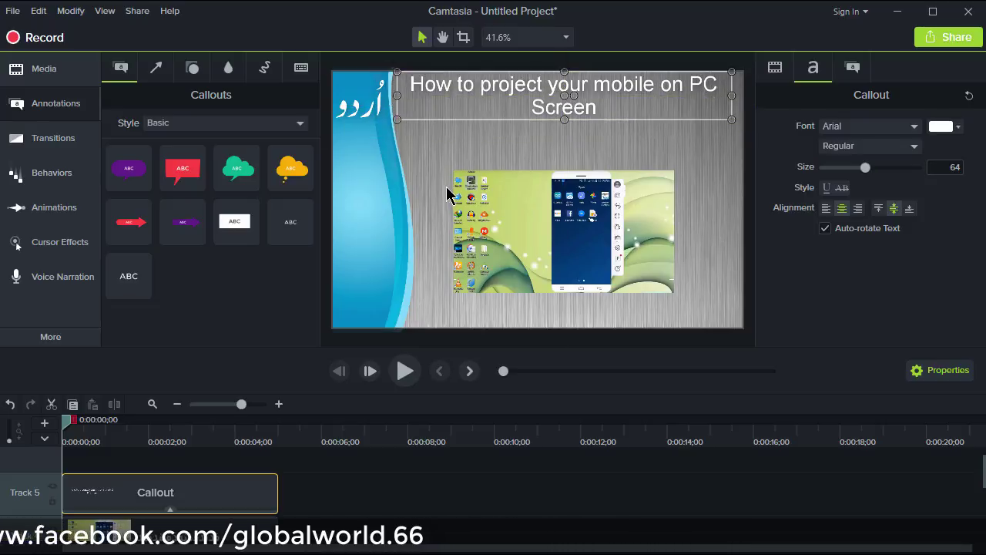
click(451, 135)
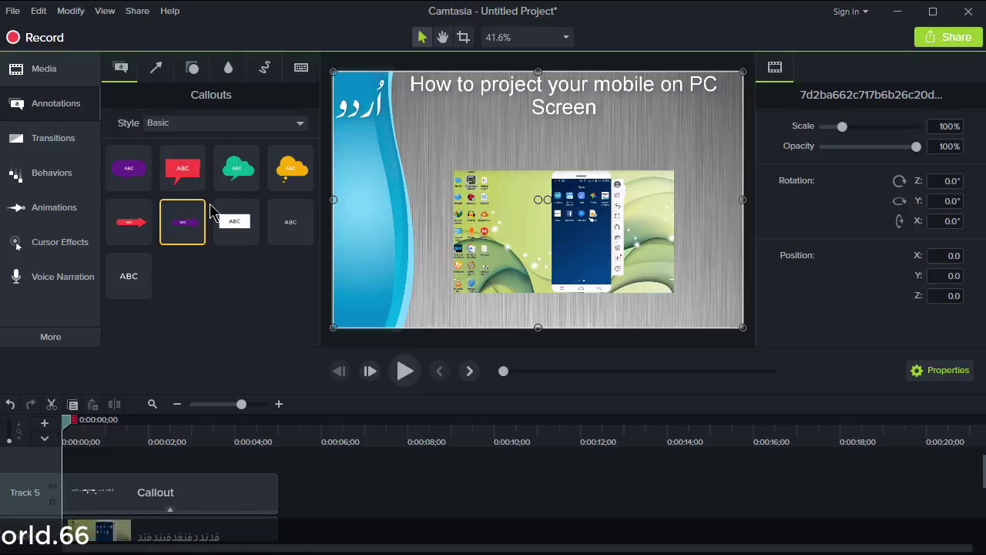
Add a wide white rectangle text callout between the title and the phone screenshot, reading "اپنے موبائیل کو کمپیوٹر کی سکرین پر دیکھے".
drag(243, 216, 414, 139)
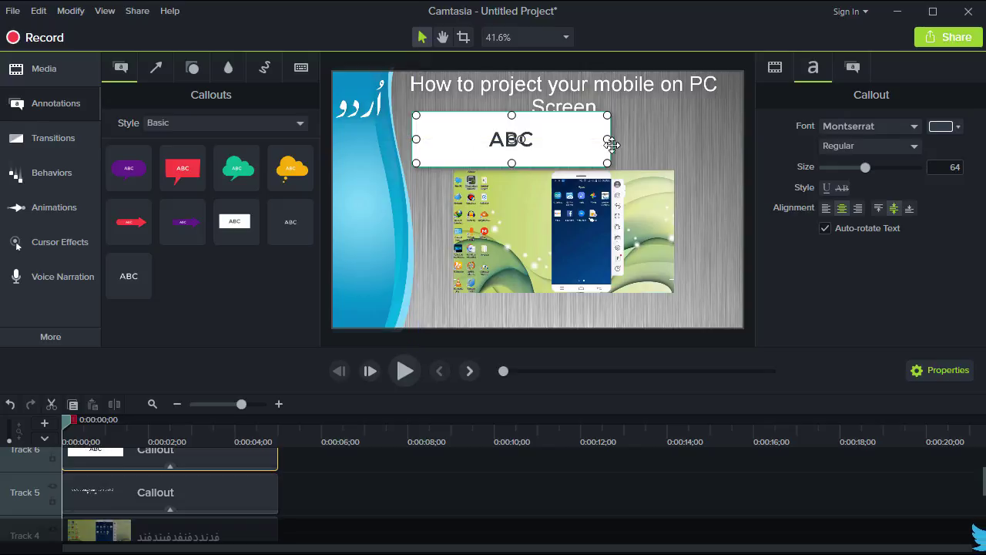
drag(608, 139, 731, 145)
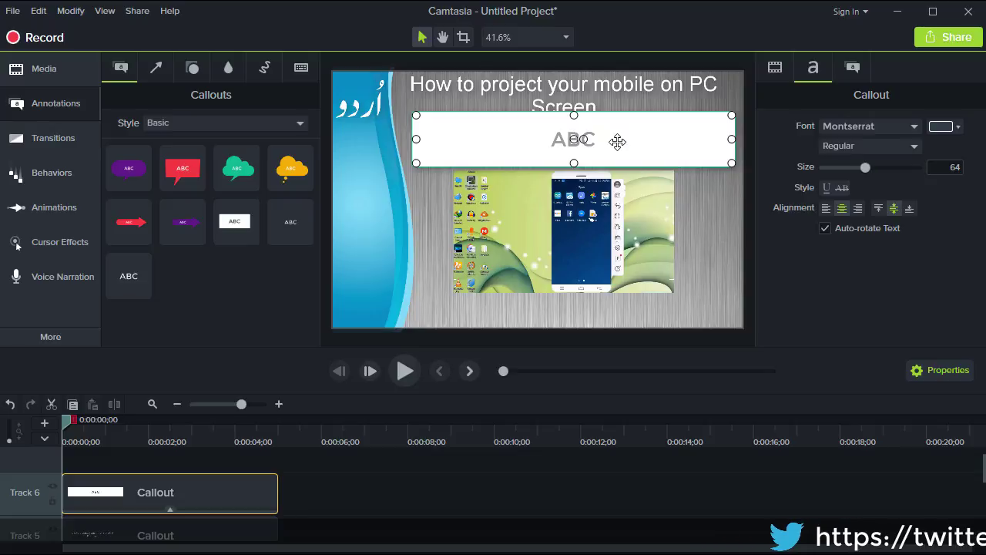
text(اپنے موبائل کو کمپیوٹر کی سکرین پر دیکھے)
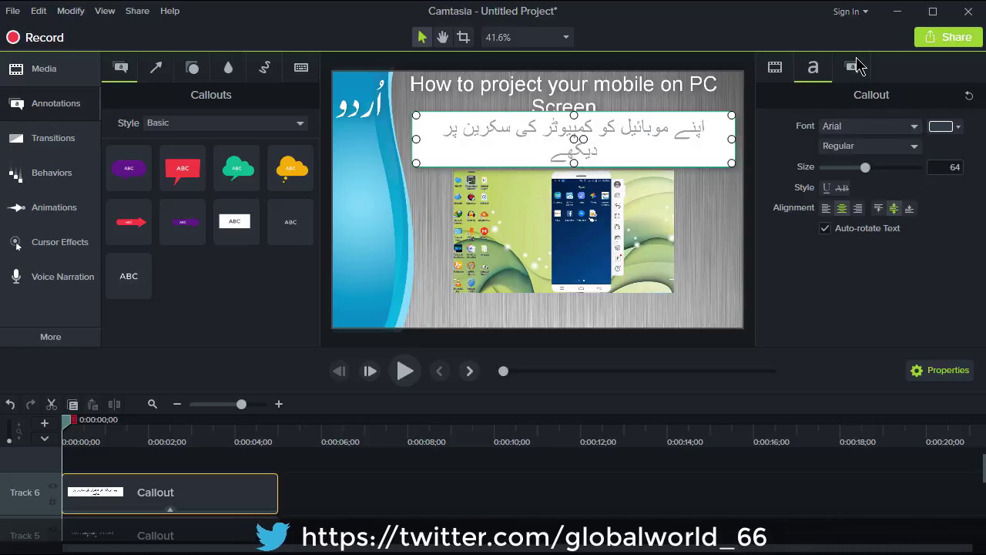
Set the Urdu callout's font to Jameel Noori Nastaleeq at size 97 and widen the callout towards the blue wave.
click(847, 127)
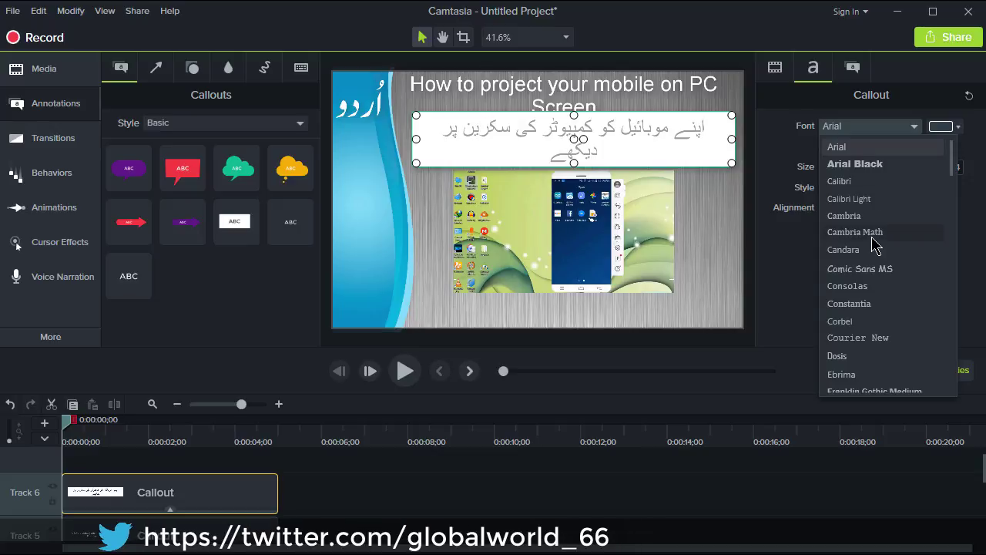
scroll(877, 242, down, 3)
scroll(876, 244, down, 5)
scroll(876, 235, up, 3)
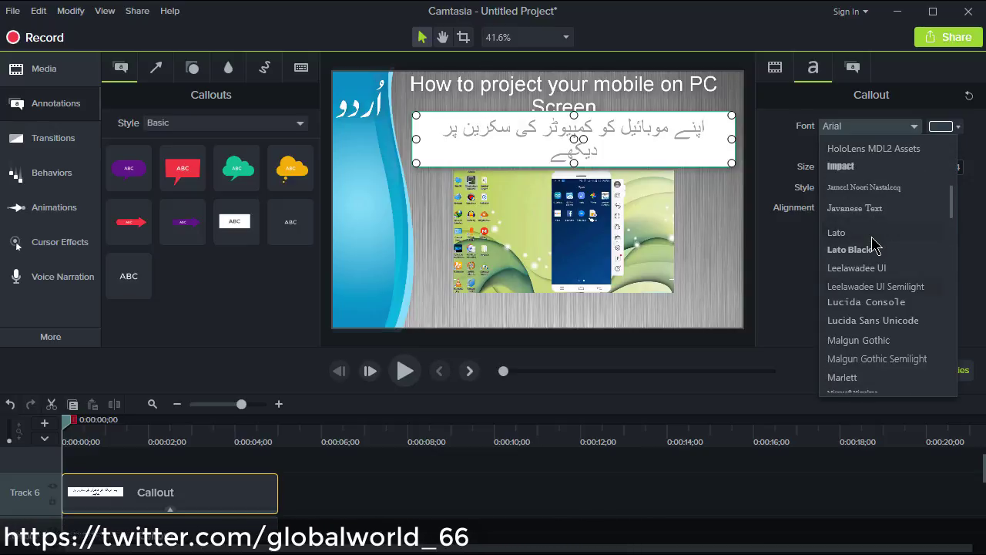
click(867, 188)
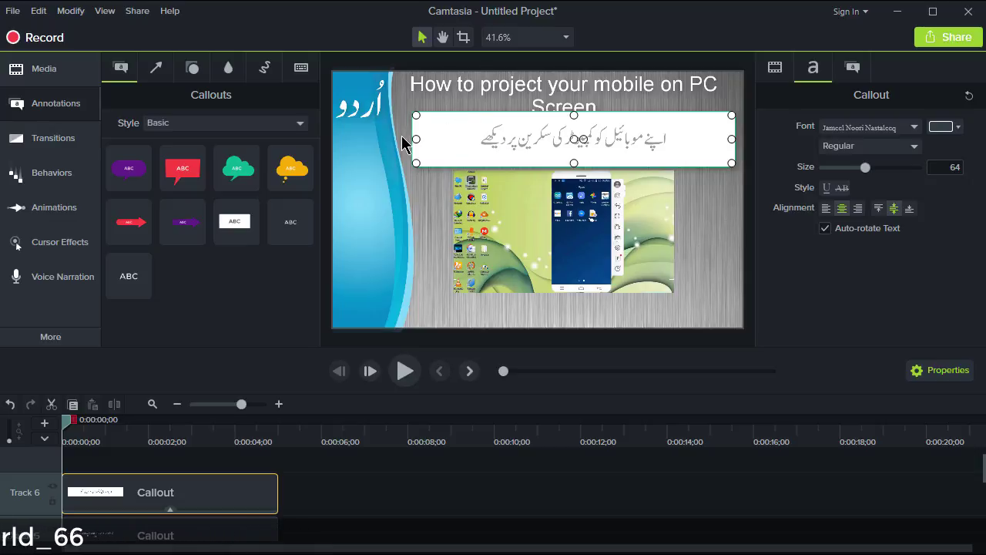
drag(417, 140, 401, 140)
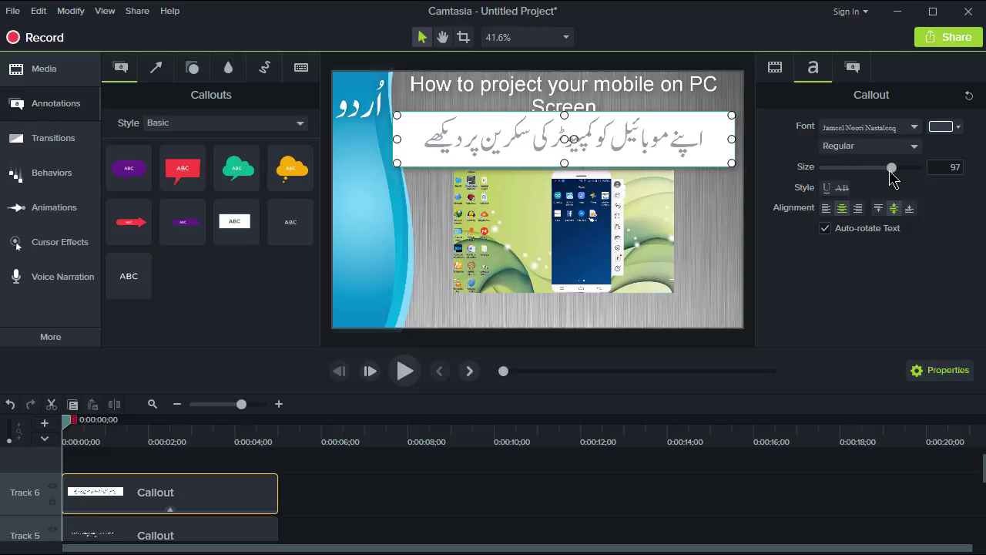
Colour the Urdu text white and set its callout's fill opacity to 0% and outline thickness to 0.
click(955, 128)
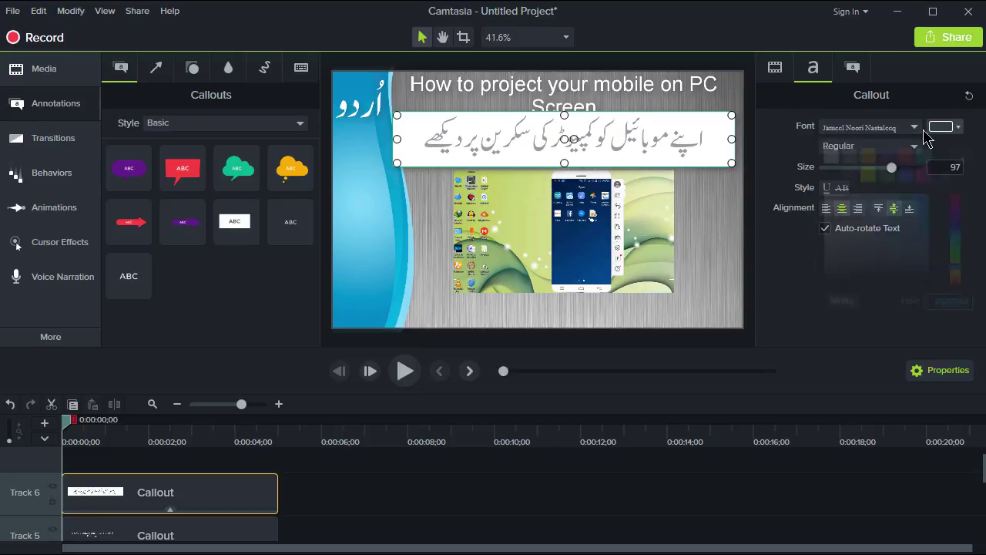
click(837, 155)
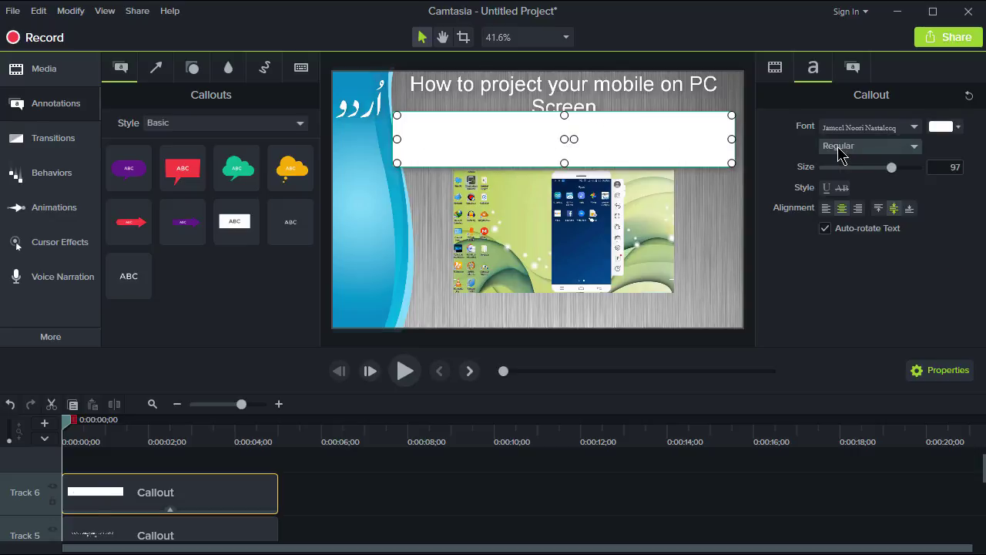
click(852, 68)
drag(918, 204, 805, 213)
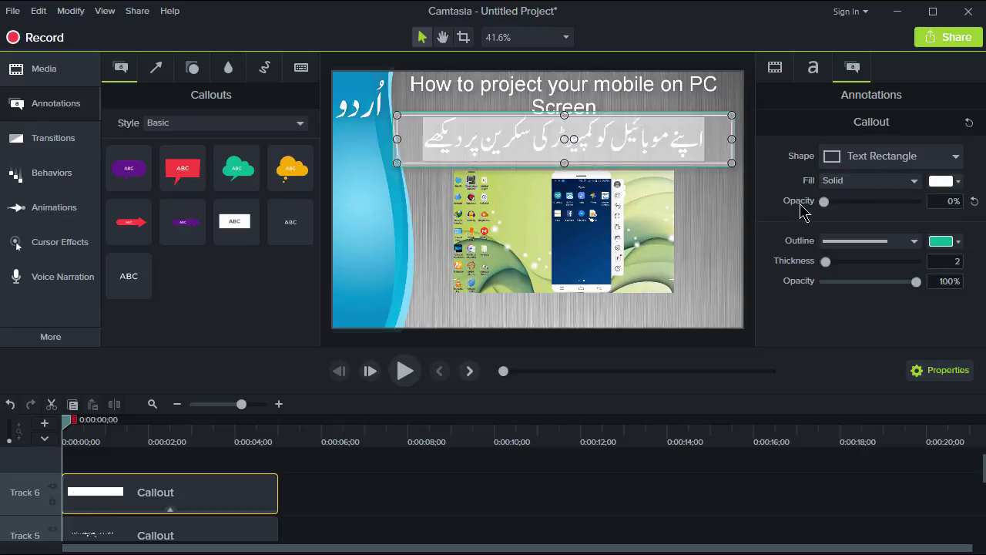
drag(817, 268, 815, 268)
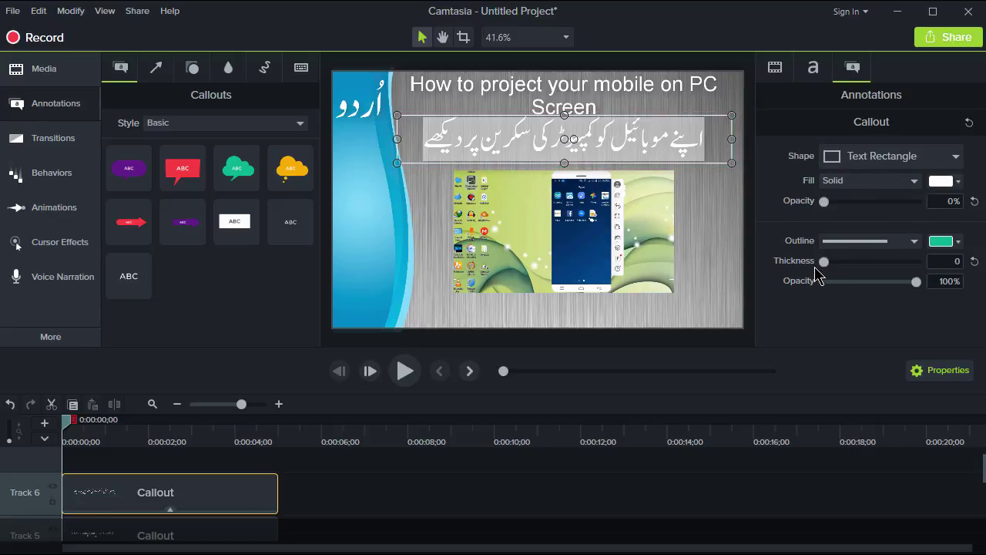
Shift the Urdu callout slightly down between the English title and the phone screenshot.
click(443, 259)
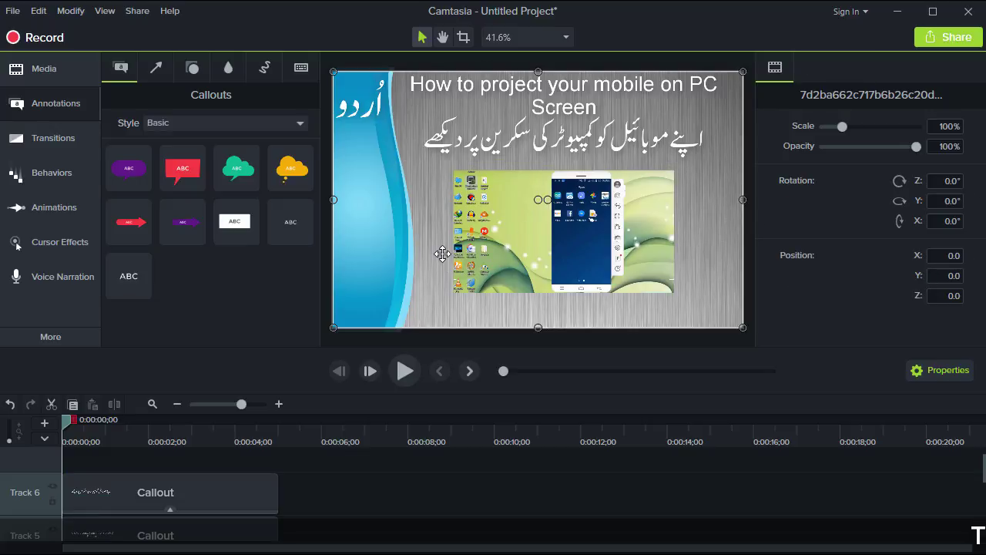
click(574, 143)
drag(565, 138, 565, 142)
click(705, 279)
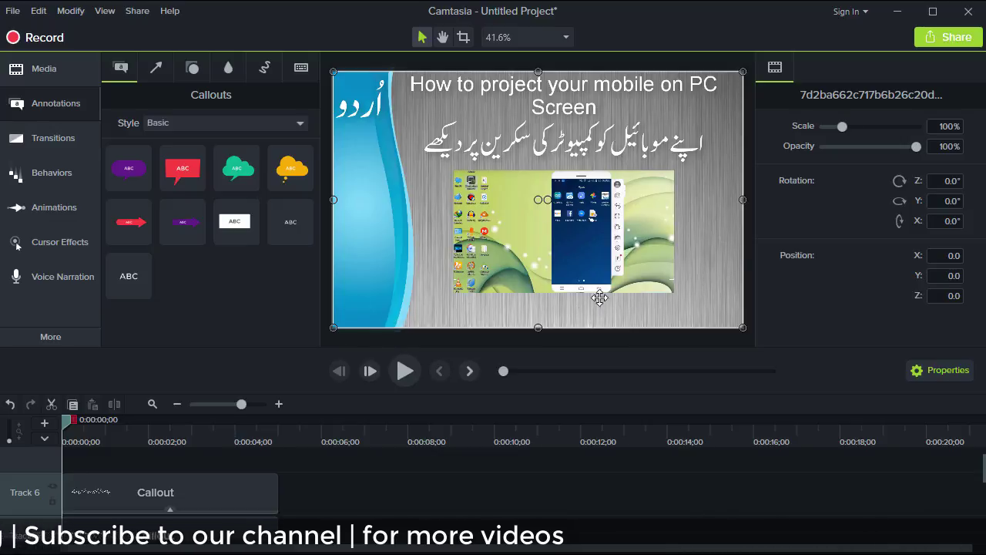
click(617, 235)
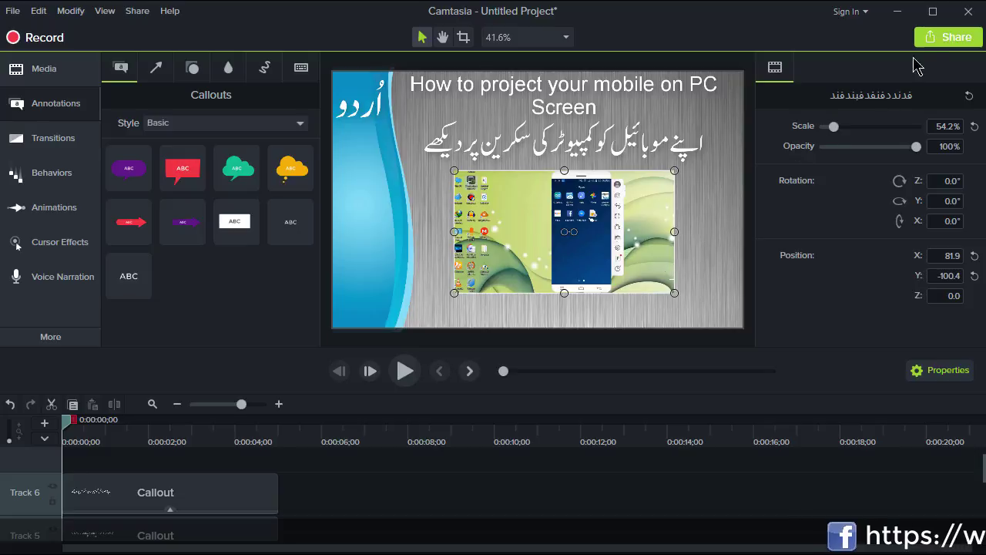
Start a new custom production in MP4 - Smart Player (HTML5) format, dismissing the activation notice, and disable producing with a controller.
click(934, 40)
mouse_move(848, 253)
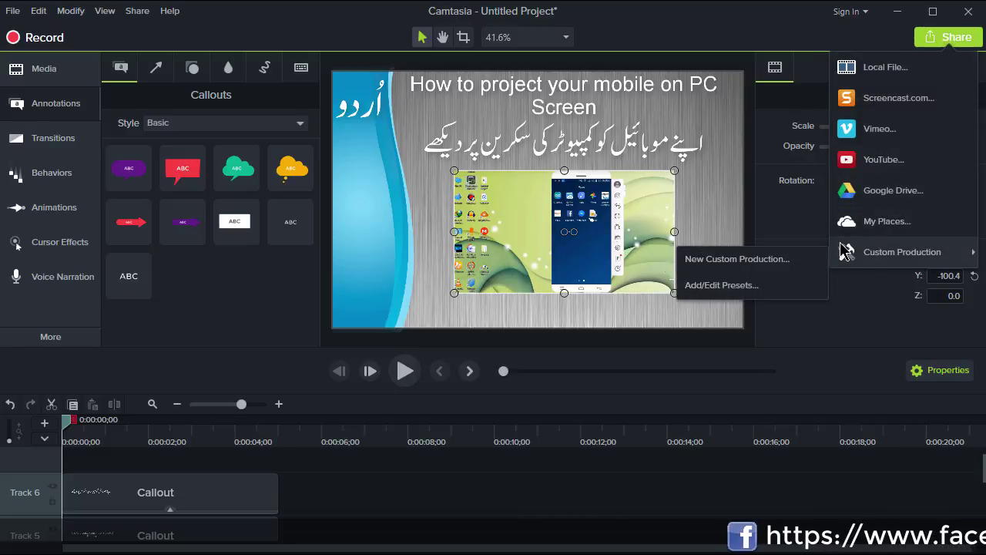
click(767, 260)
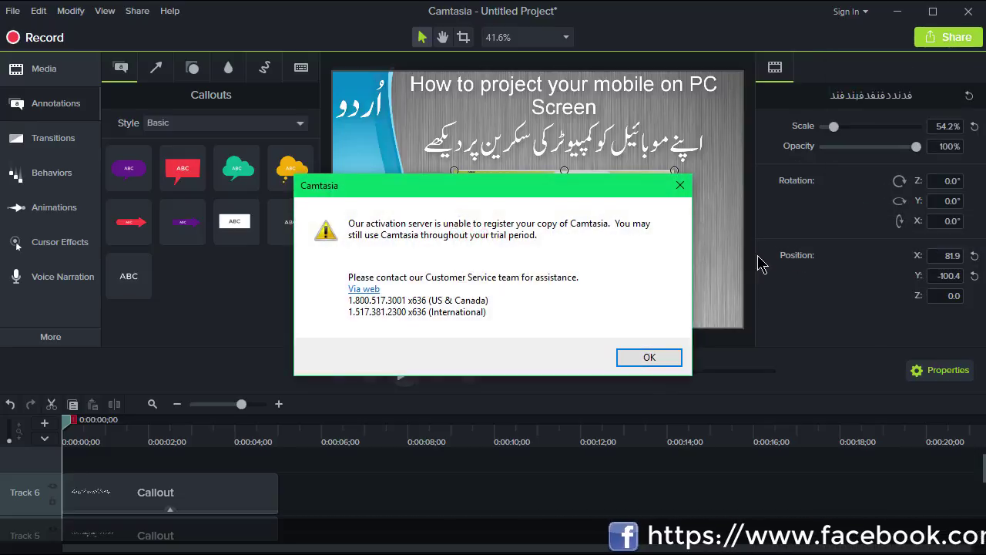
click(647, 359)
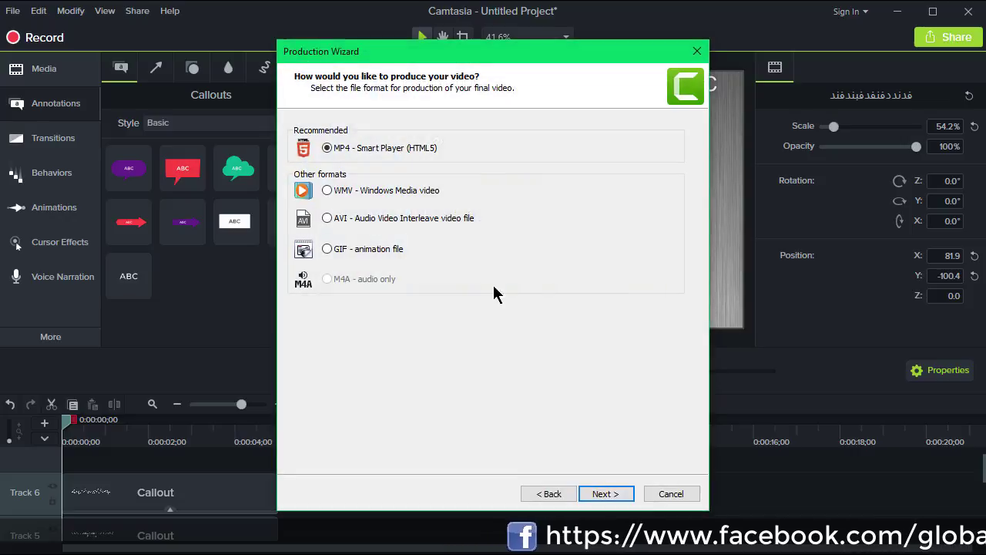
click(605, 494)
click(339, 148)
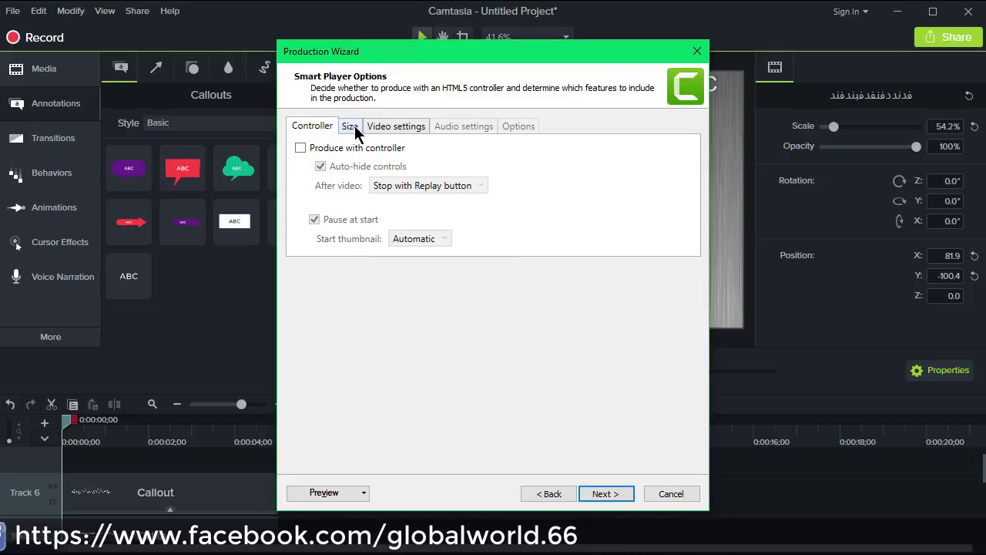
Set the production's video size to 1280 by 720, releasing the aspect ratio lock to enter the width and restoring it.
click(354, 129)
click(566, 197)
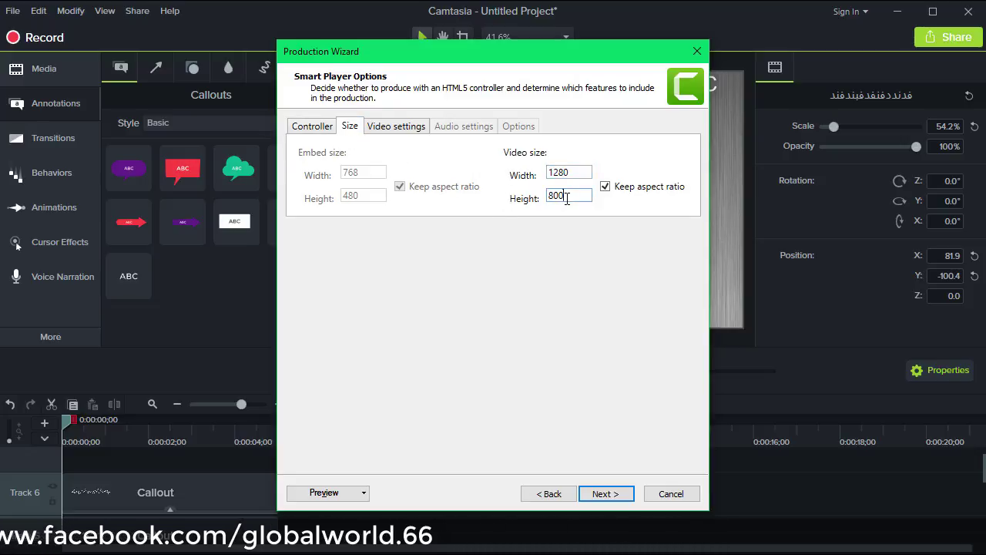
double_click(556, 198)
text(72)
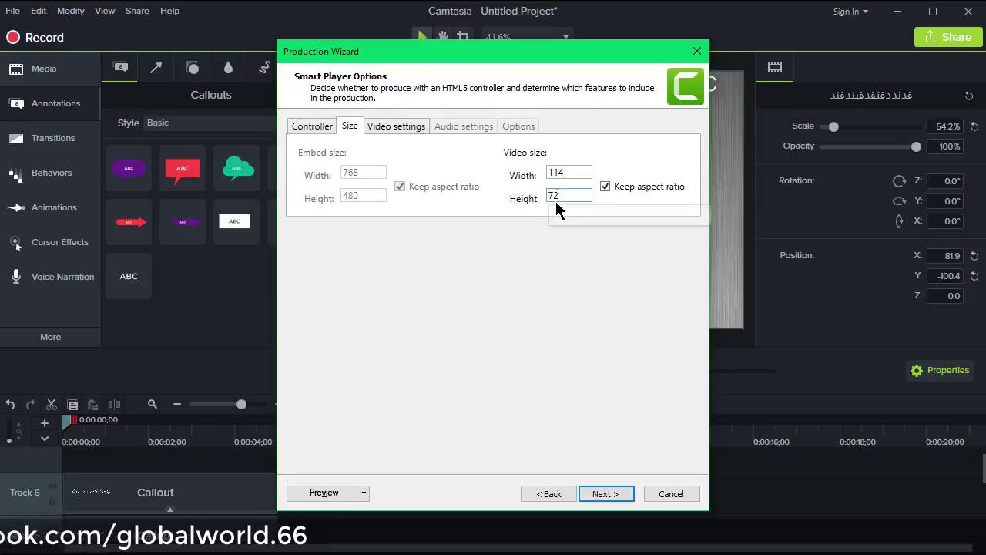
text(0)
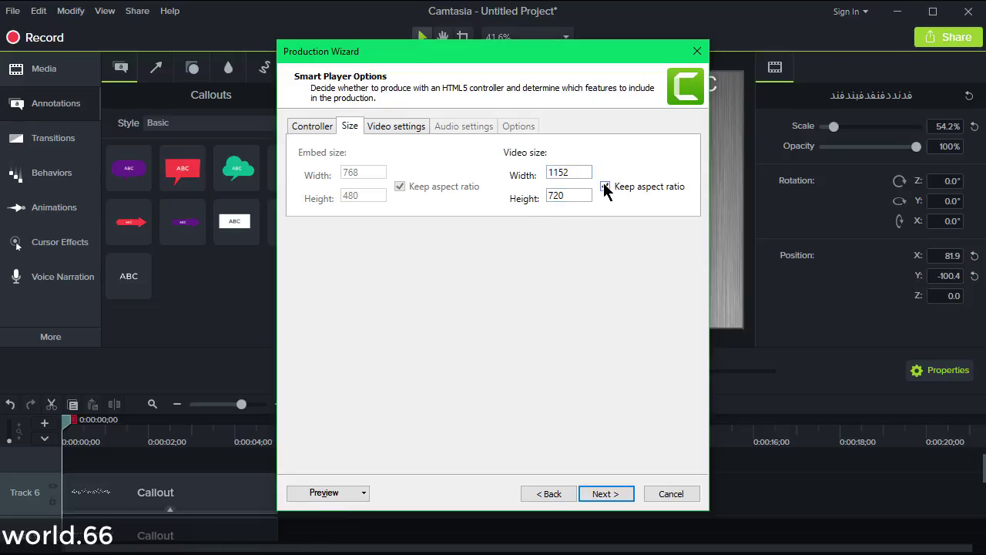
text(12)
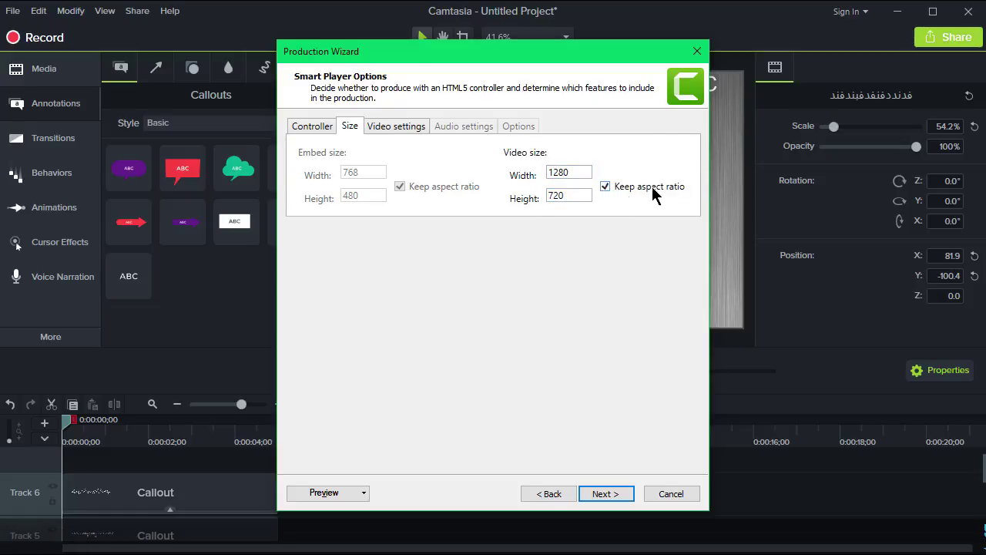
Review the production's video settings, checking the encoding bitrate value and the available frame rates.
click(425, 129)
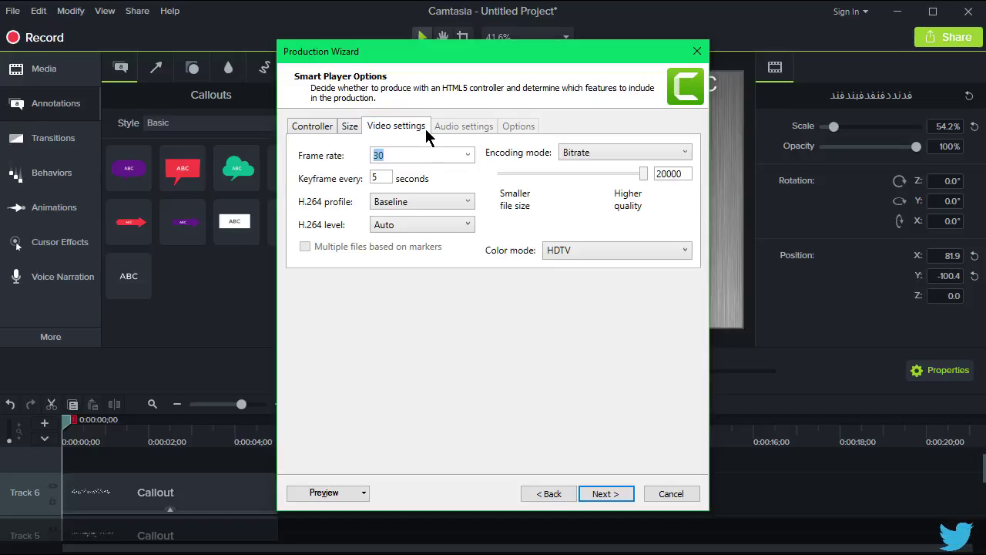
click(662, 177)
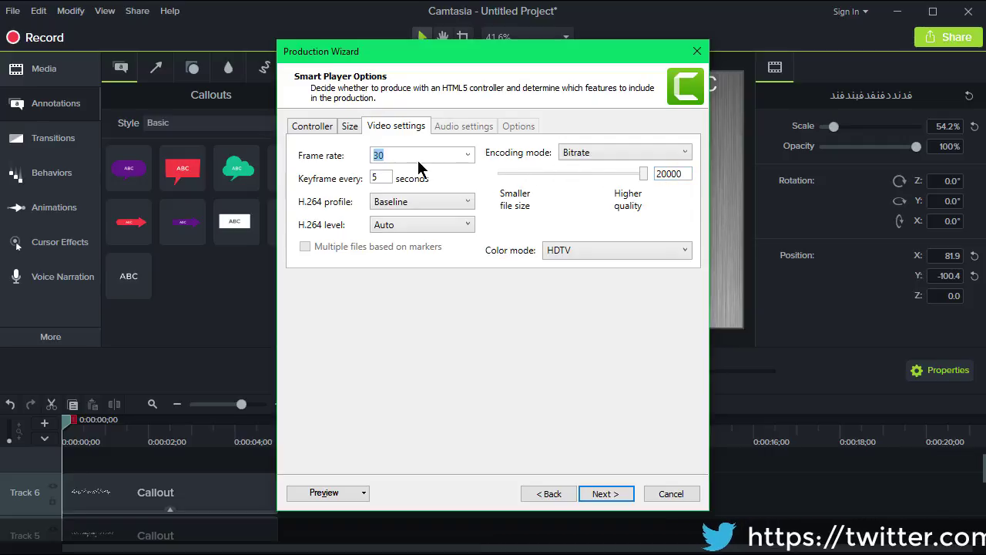
click(466, 155)
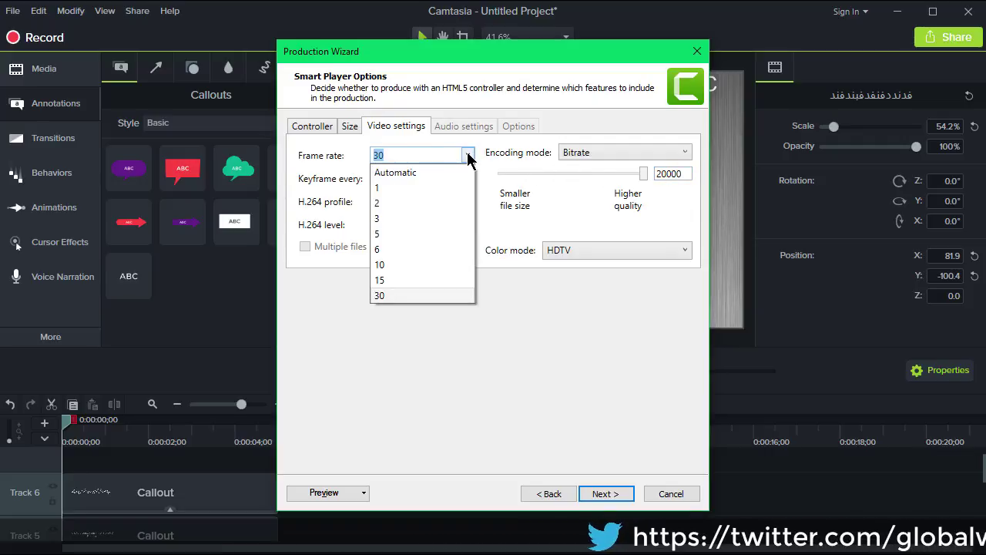
click(468, 156)
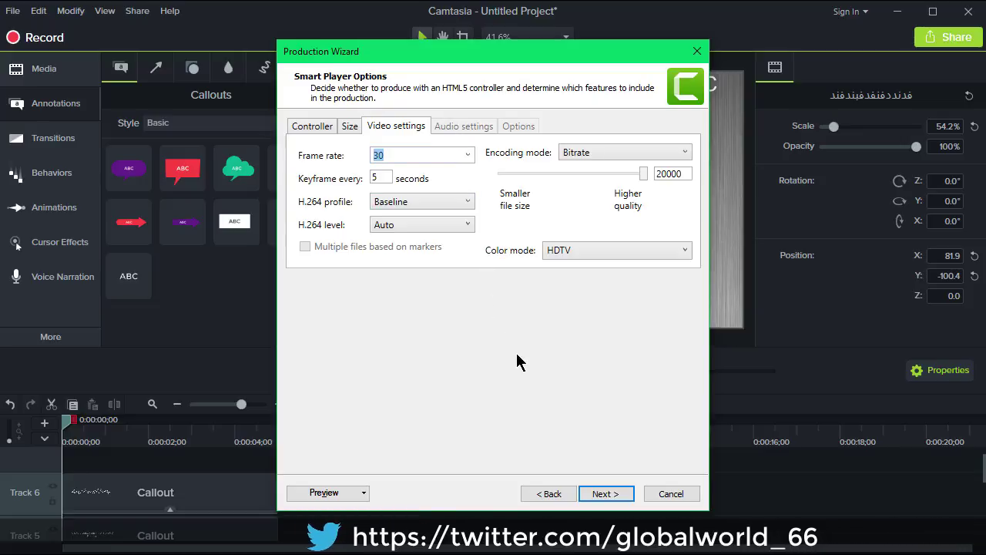
Accept the video settings and include the watermark in the production's video options.
click(623, 500)
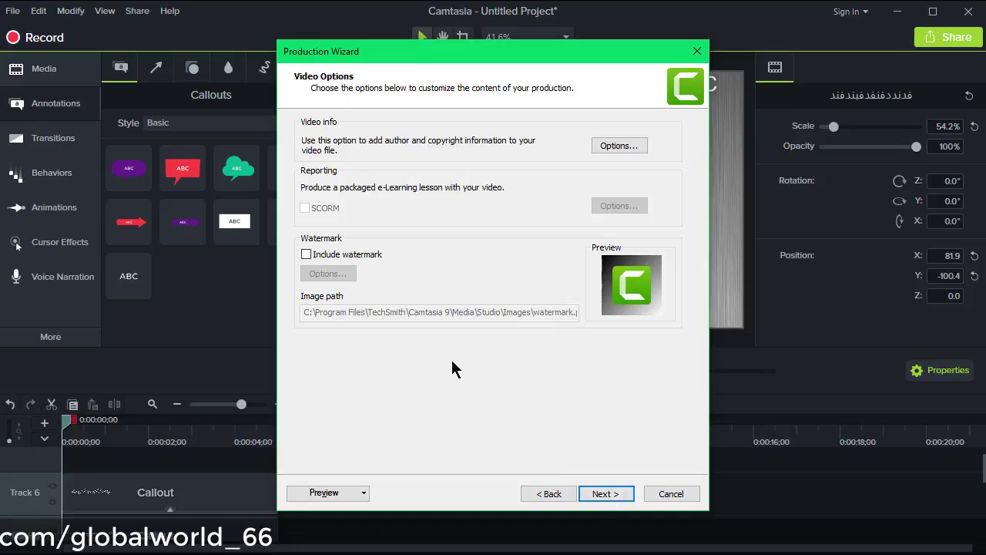
click(306, 254)
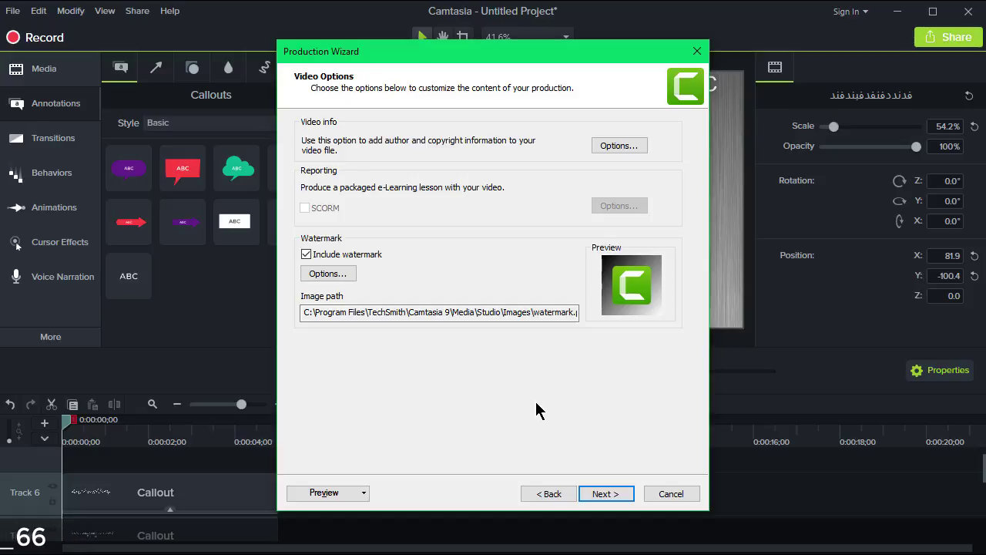
click(603, 494)
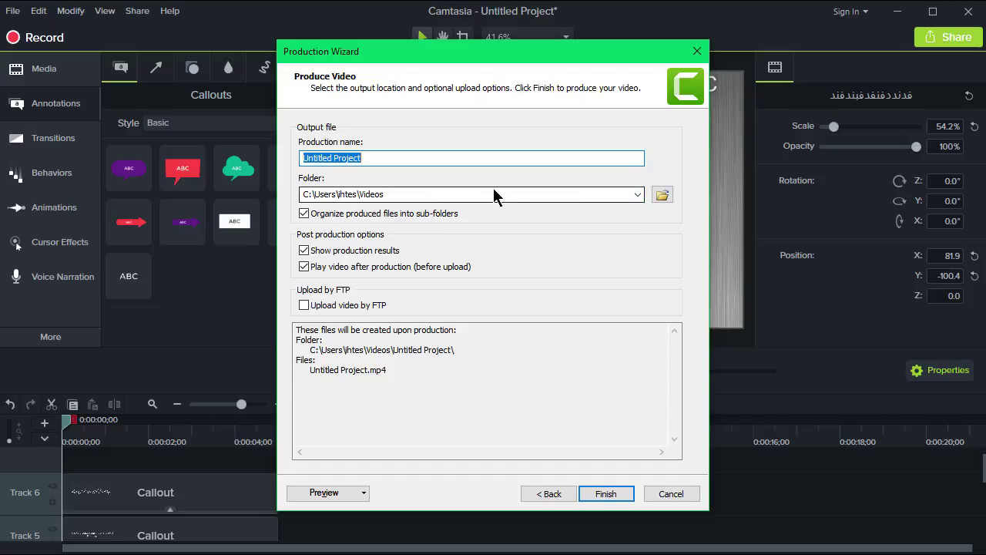
Set the output location to the Desktop with the file name Untitled Project and produce the MP4 video.
click(661, 195)
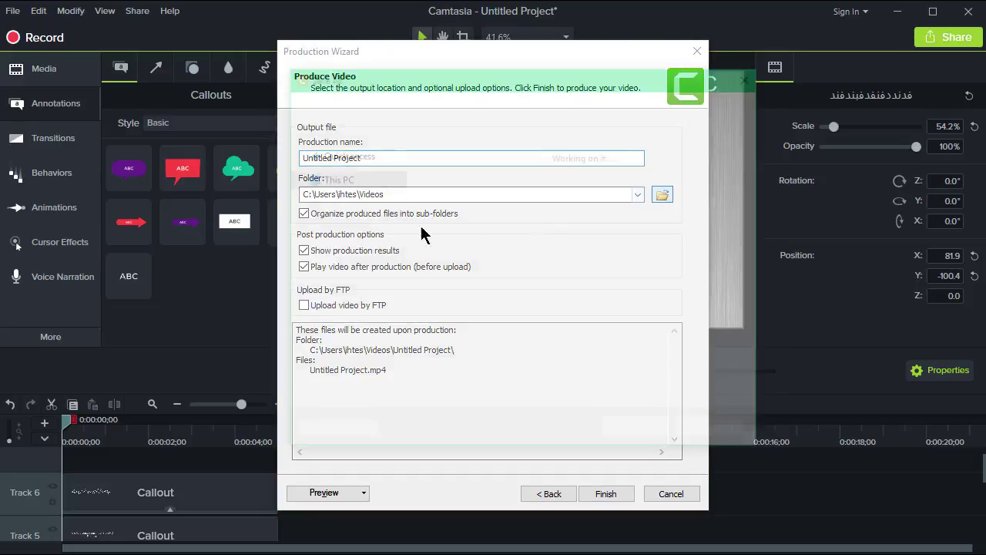
click(346, 196)
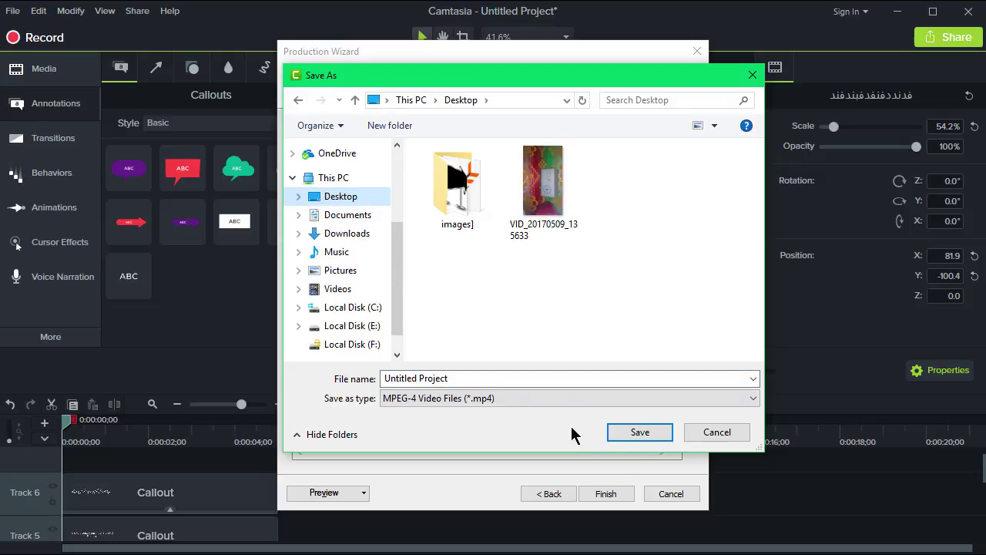
click(662, 434)
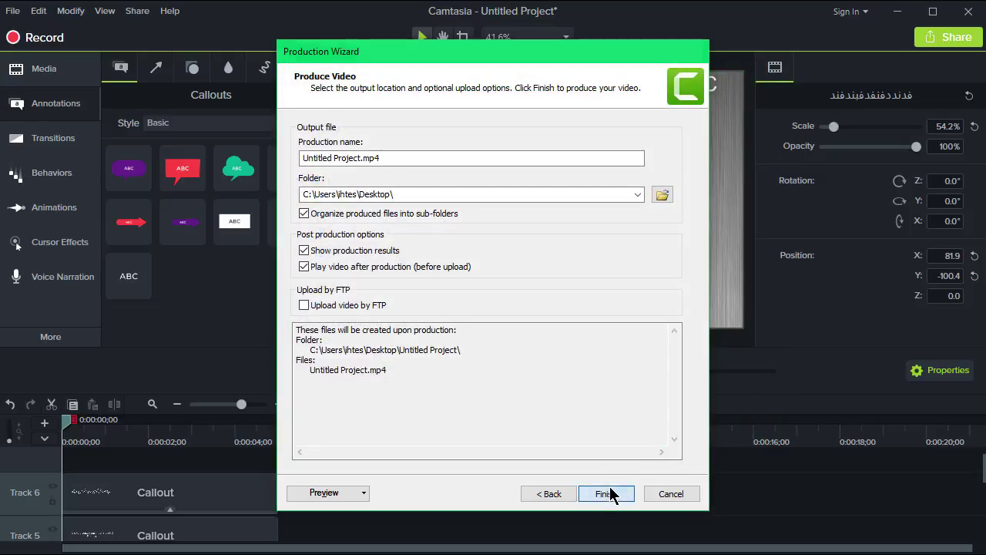
click(606, 493)
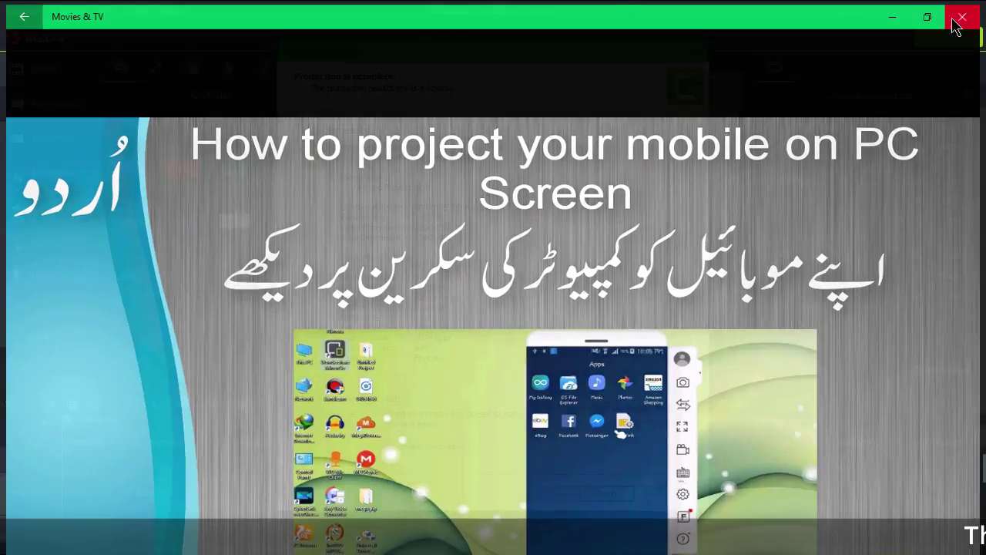
Close the produced video's playback, finish the production results and minimize the editor to show the desktop.
click(968, 12)
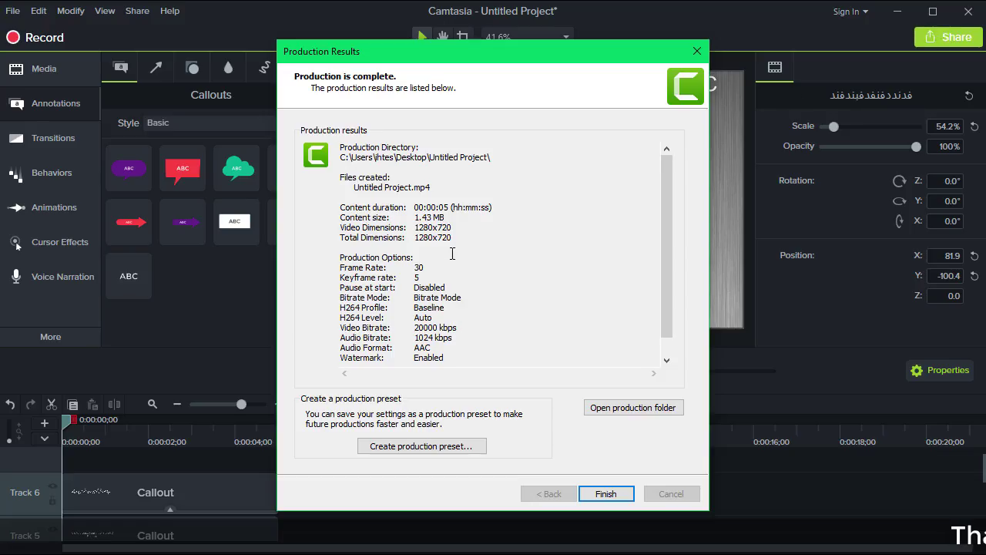
click(606, 494)
click(897, 11)
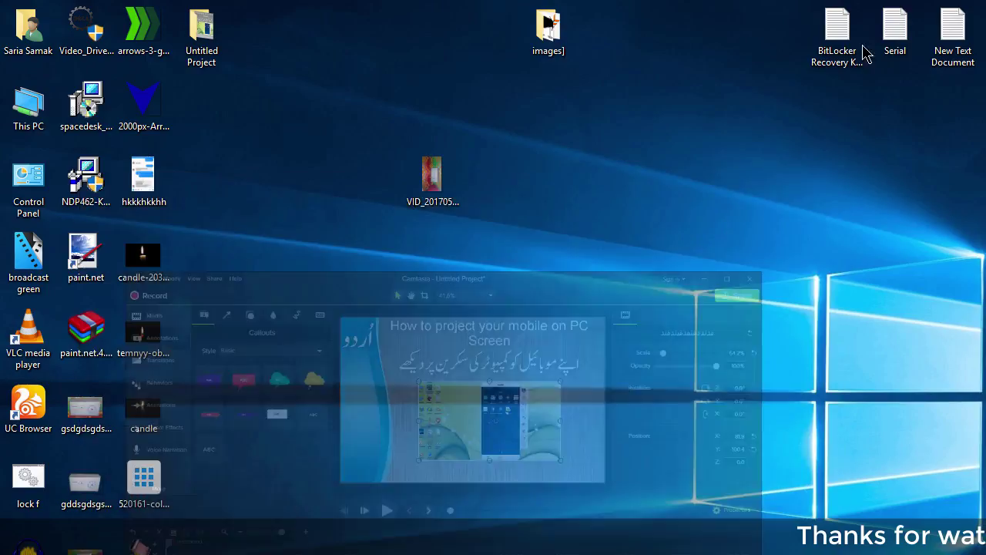